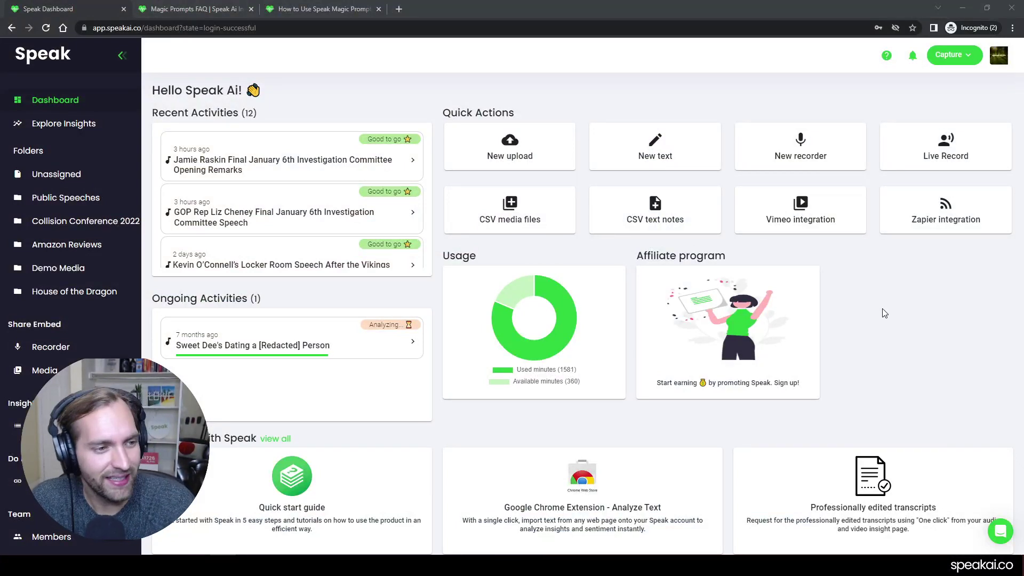
Open the Building a Community Around Your Product recording from Demo Media and browse its Transcript and Sentiment tabs.
click(98, 267)
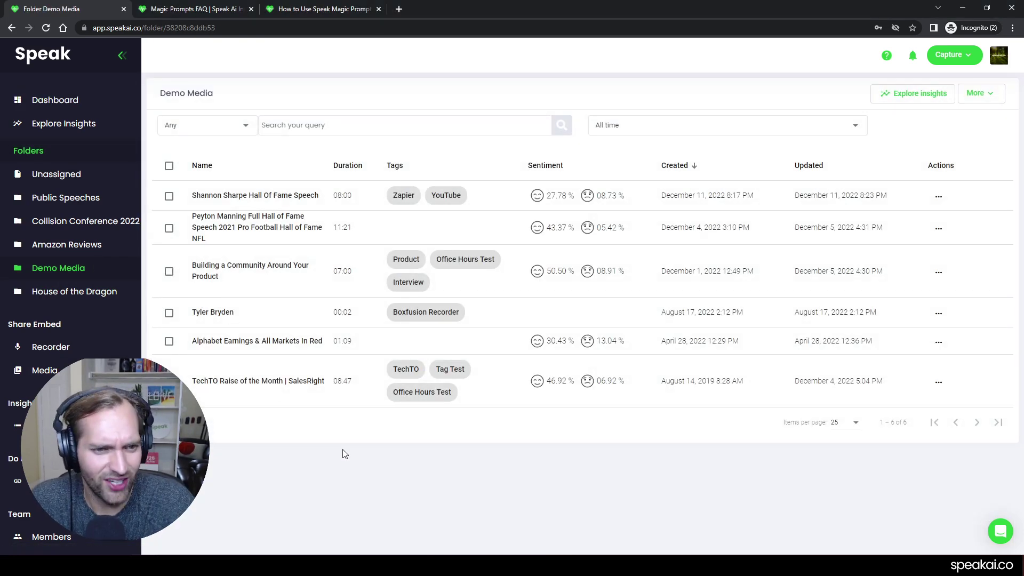
click(282, 279)
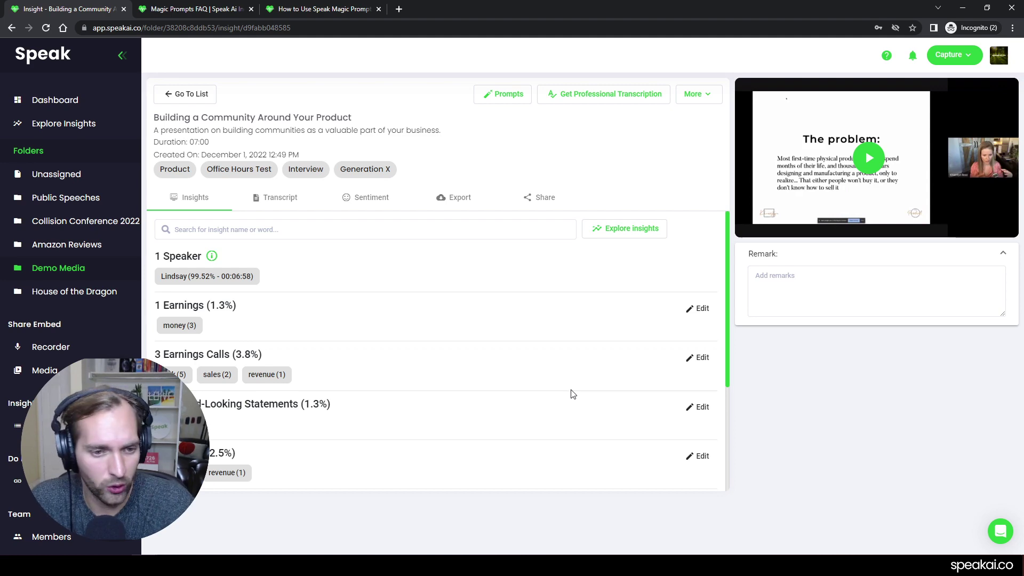
scroll(416, 322, down, 4)
scroll(379, 240, up, 4)
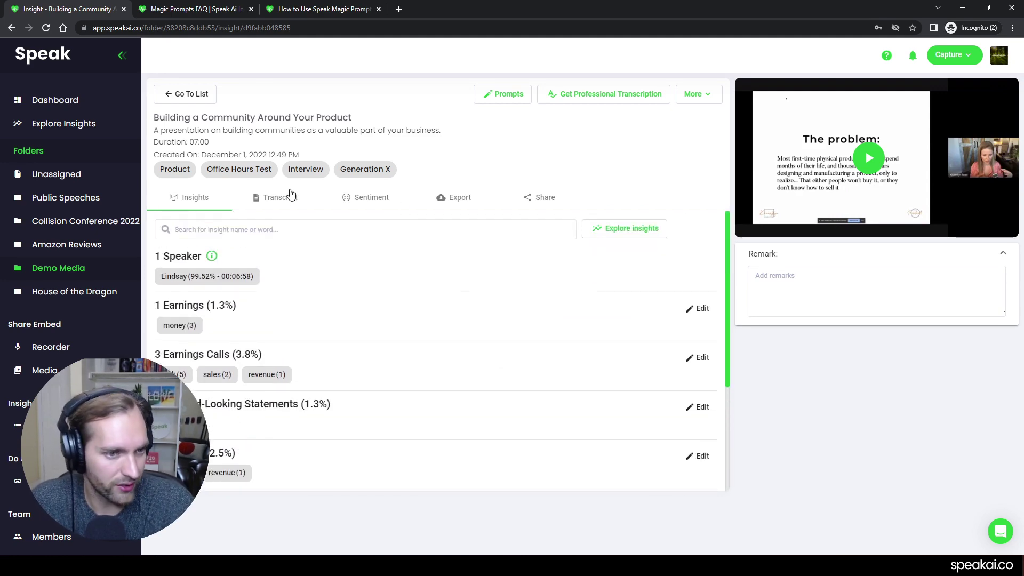
click(288, 198)
click(373, 197)
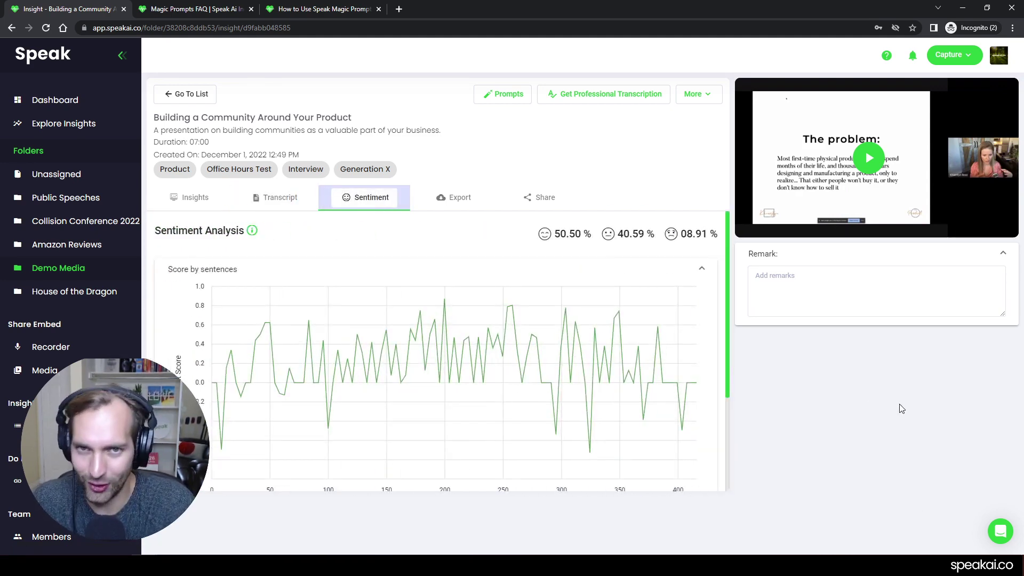
click(192, 201)
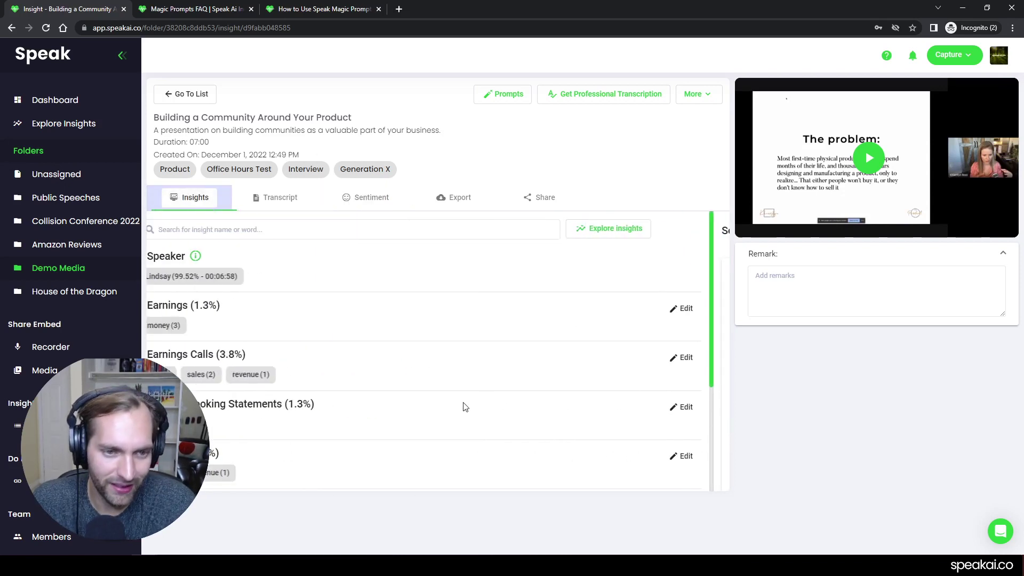
Run the 'Give me the top action items' Magic Prompt on this recording.
click(525, 101)
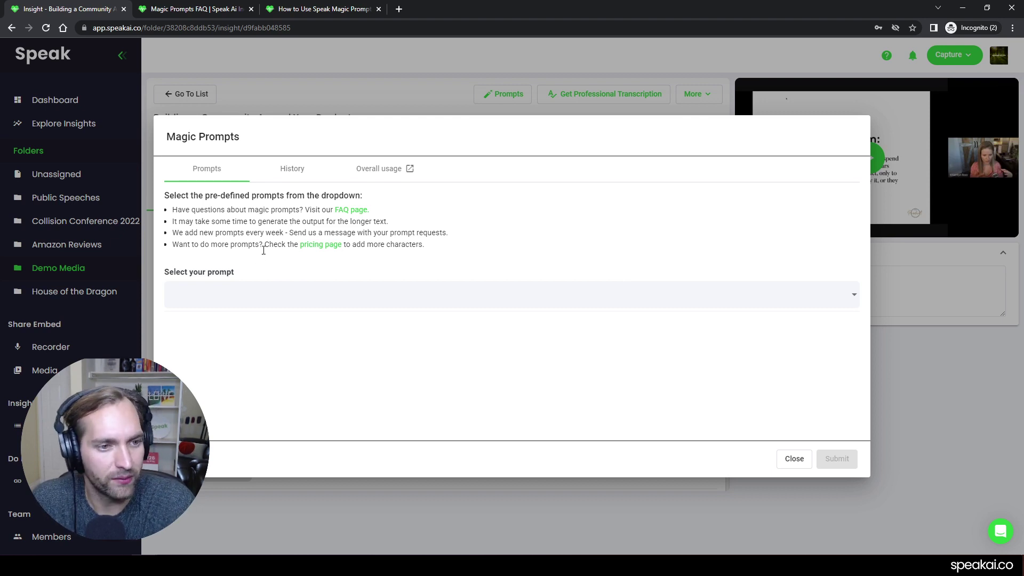
click(287, 296)
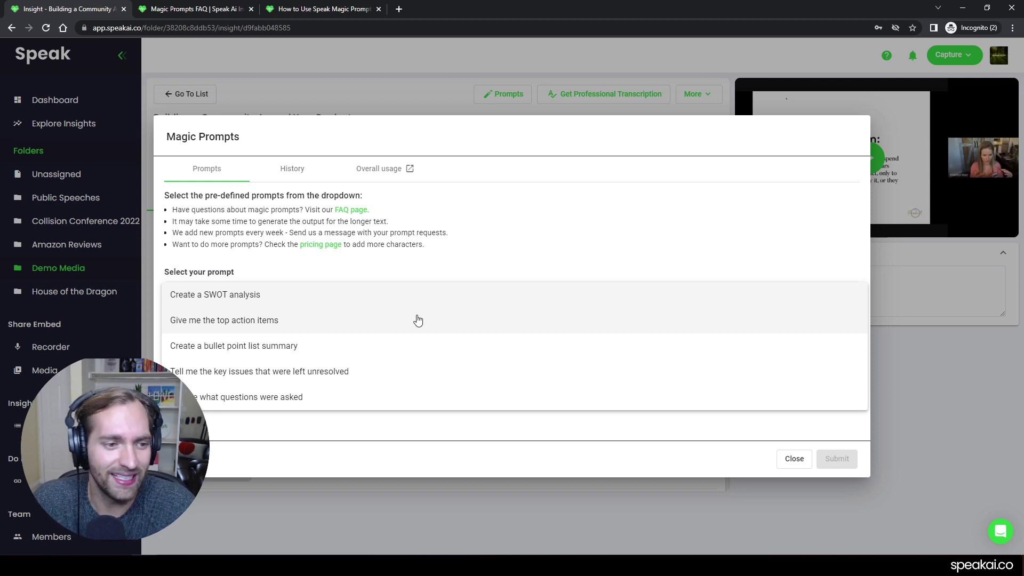
click(418, 320)
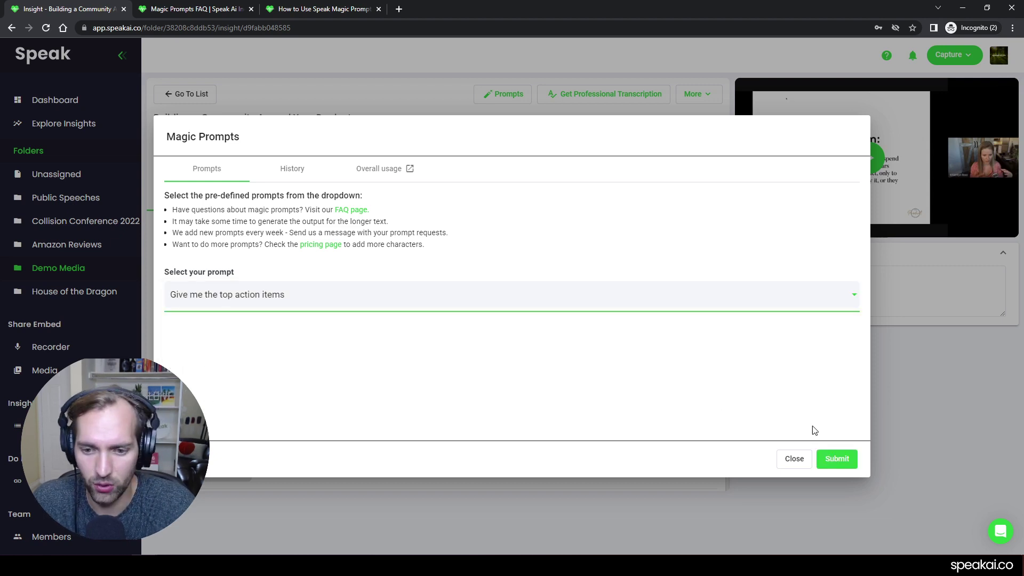
click(829, 461)
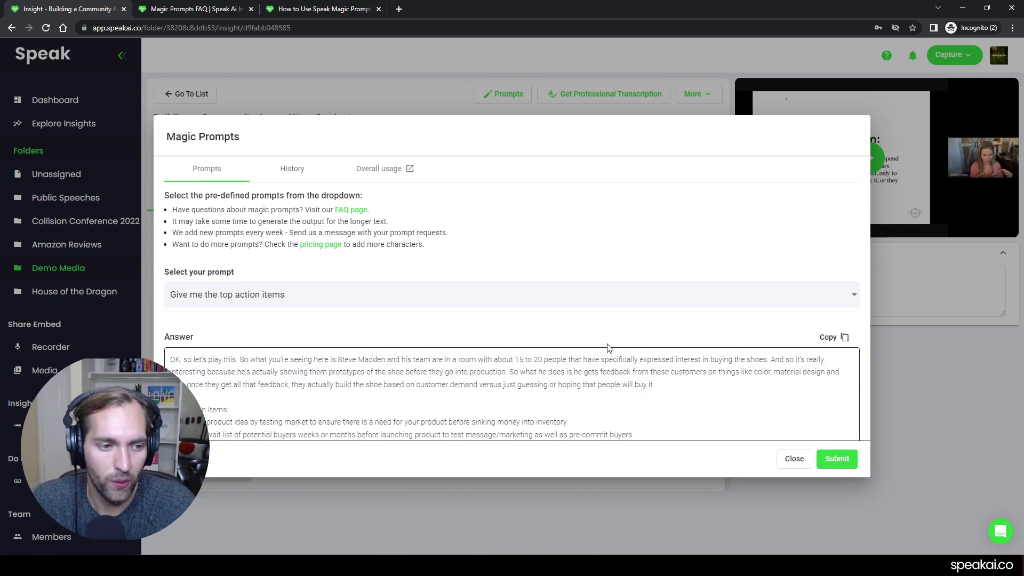
Read through the generated Top Action Items answer and bring the prompt list back up.
scroll(599, 325, down, 2)
scroll(602, 309, down, 1)
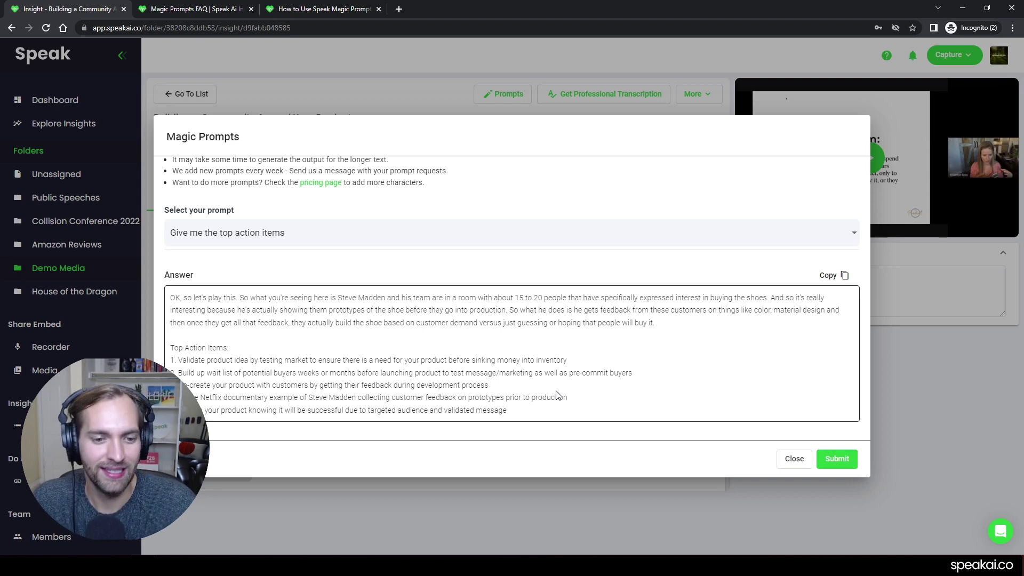
click(427, 234)
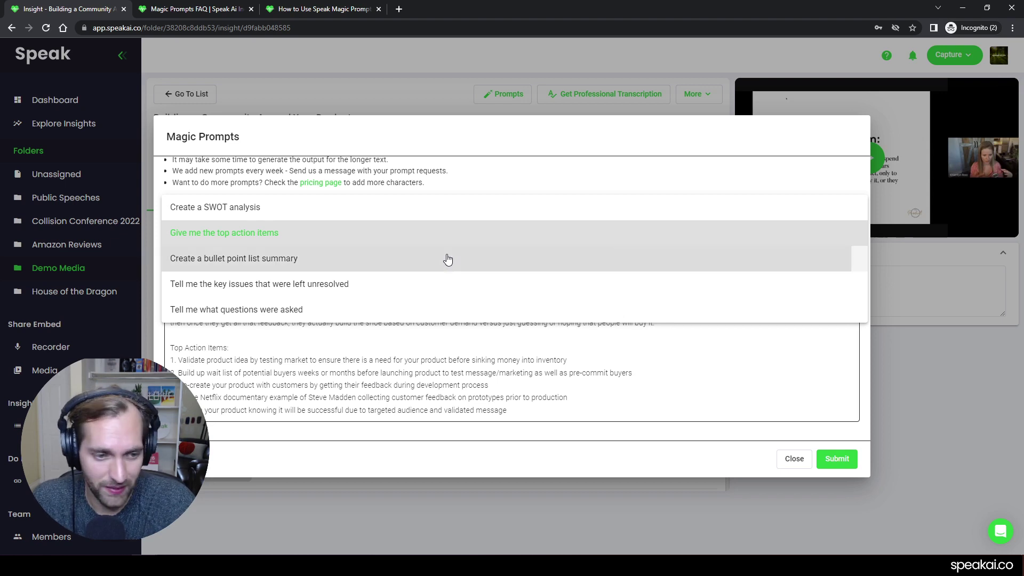
Generate the bullet point list summary, highlight its Benefits of New Model bullets, then view the Magic Prompts FAQ.
click(447, 259)
click(839, 469)
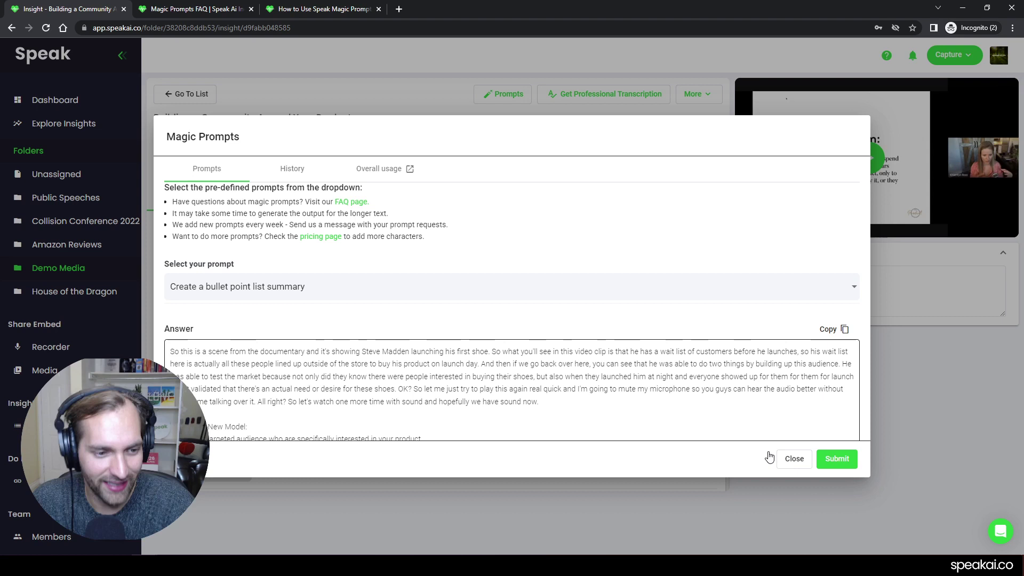
scroll(600, 320, down, 2)
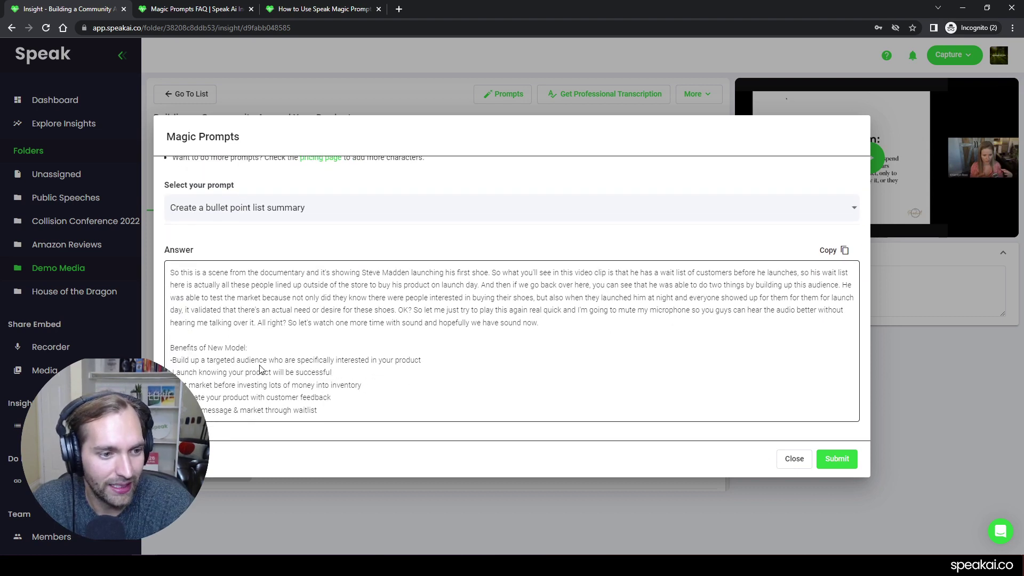
drag(173, 351, 382, 413)
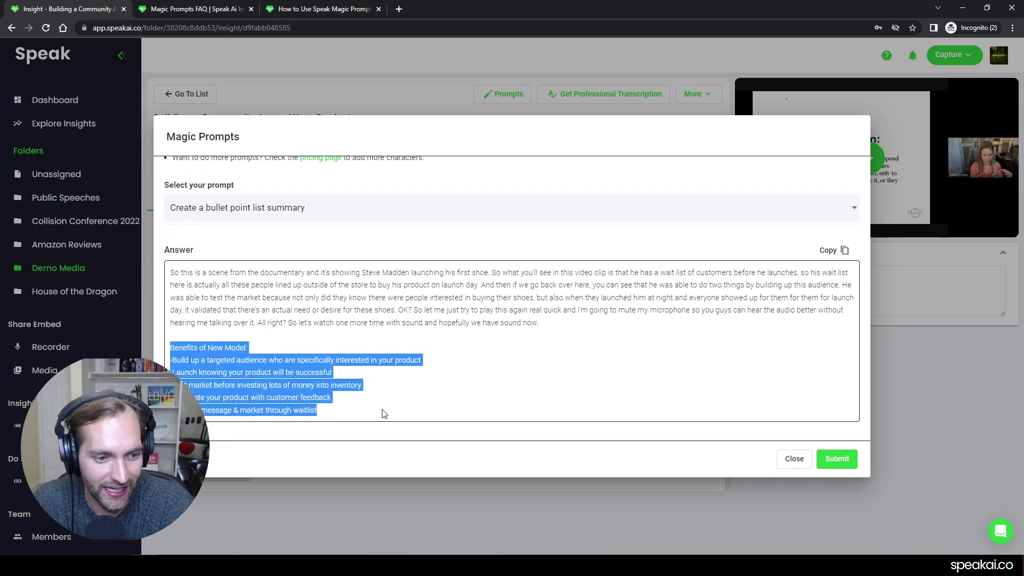
scroll(523, 252, up, 1)
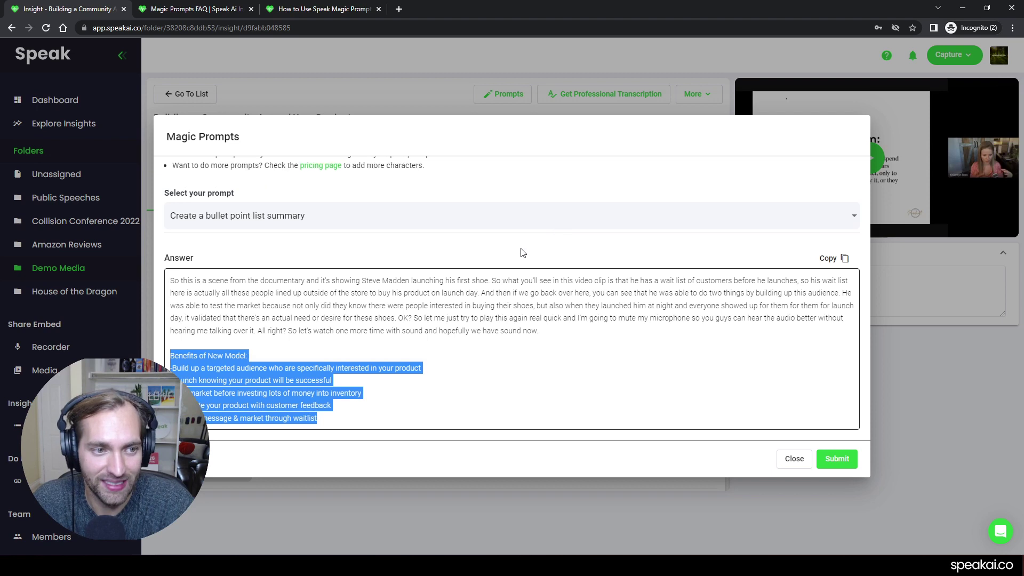
scroll(523, 252, up, 3)
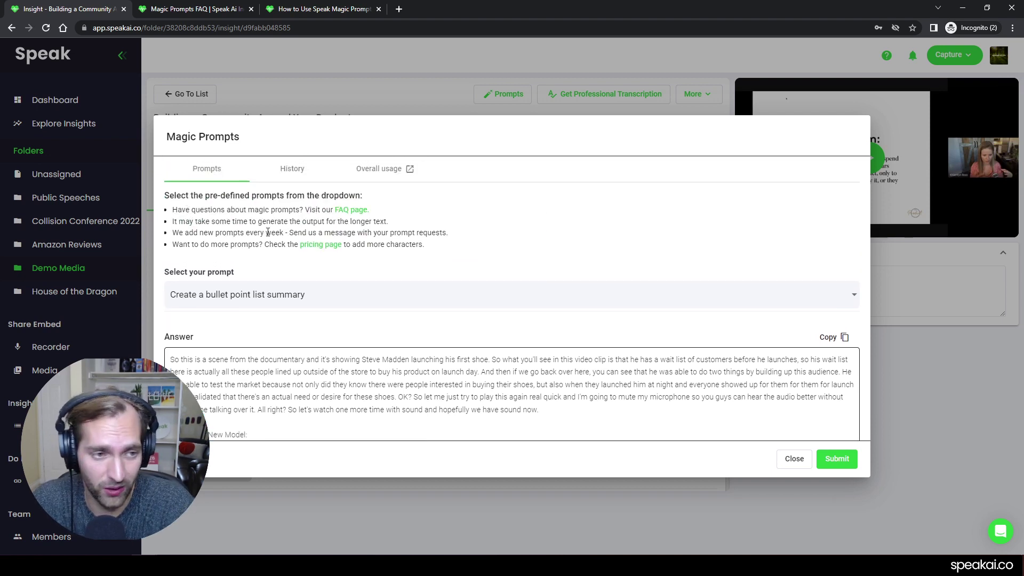
click(190, 8)
Scroll through the Magic Prompts FAQ answers on character limits and add-on pricing, then back to the title.
scroll(586, 282, down, 3)
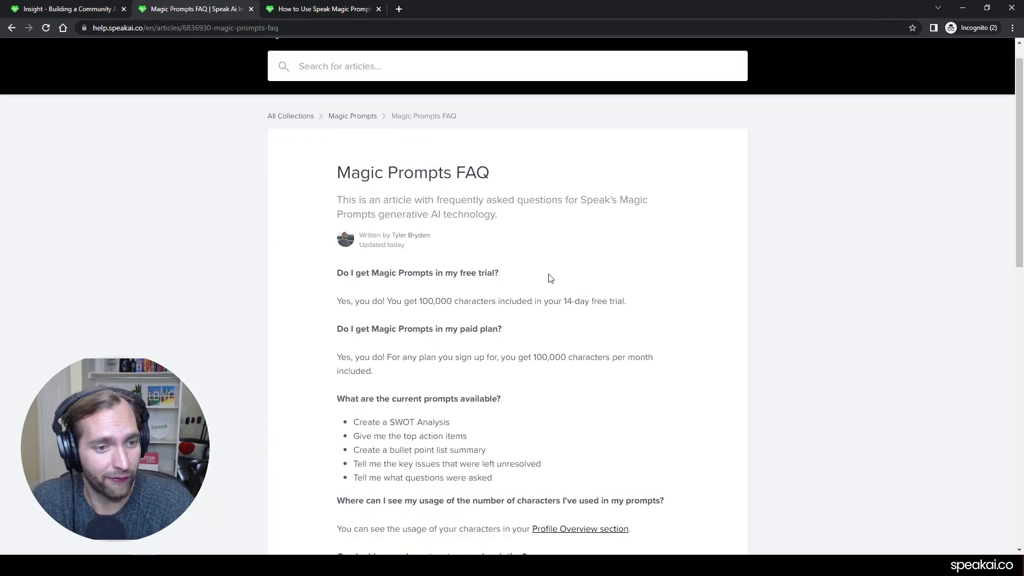
scroll(661, 290, down, 2)
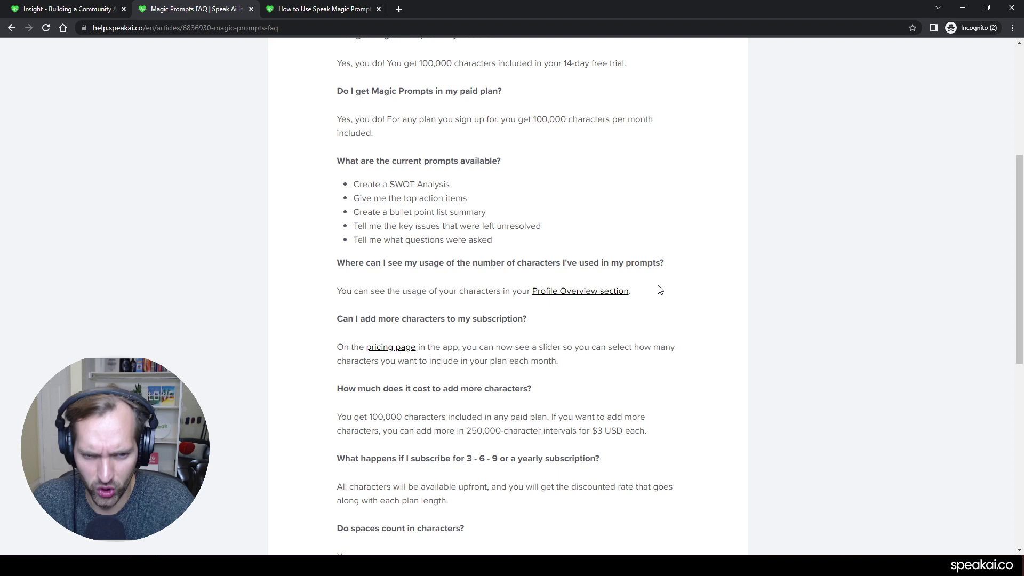
scroll(661, 289, down, 1)
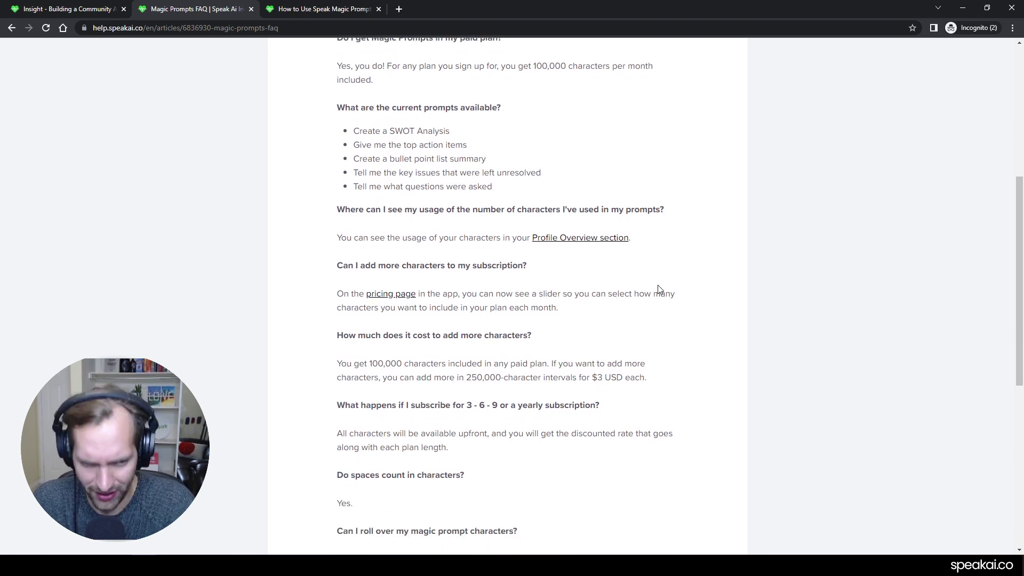
scroll(659, 290, down, 2)
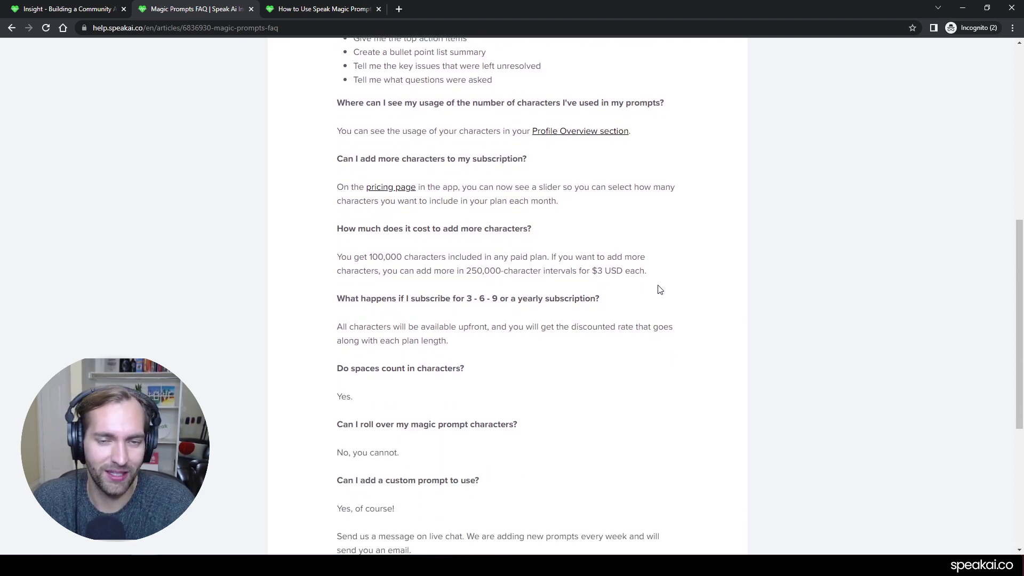
scroll(660, 290, down, 1)
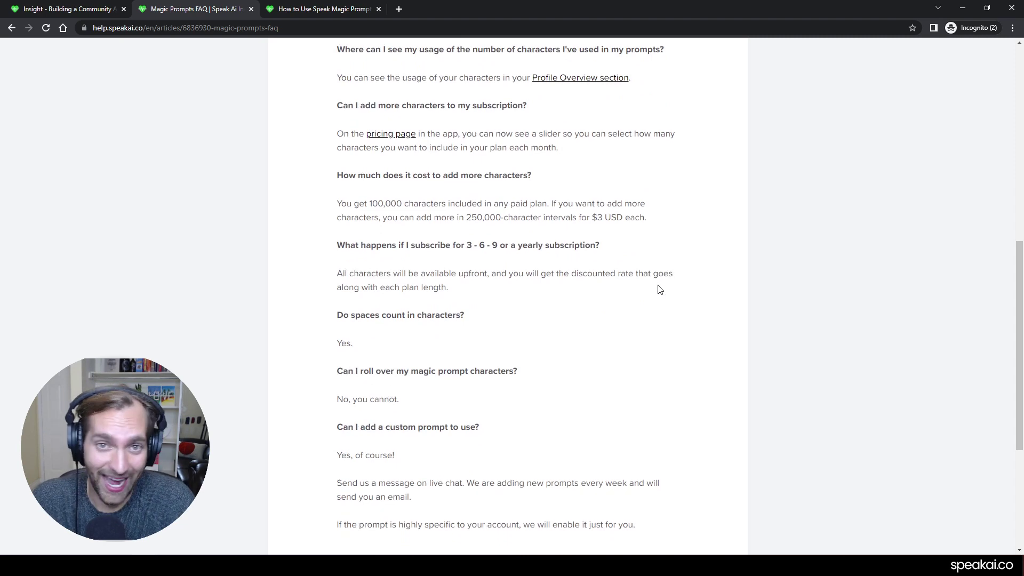
scroll(659, 290, down, 1)
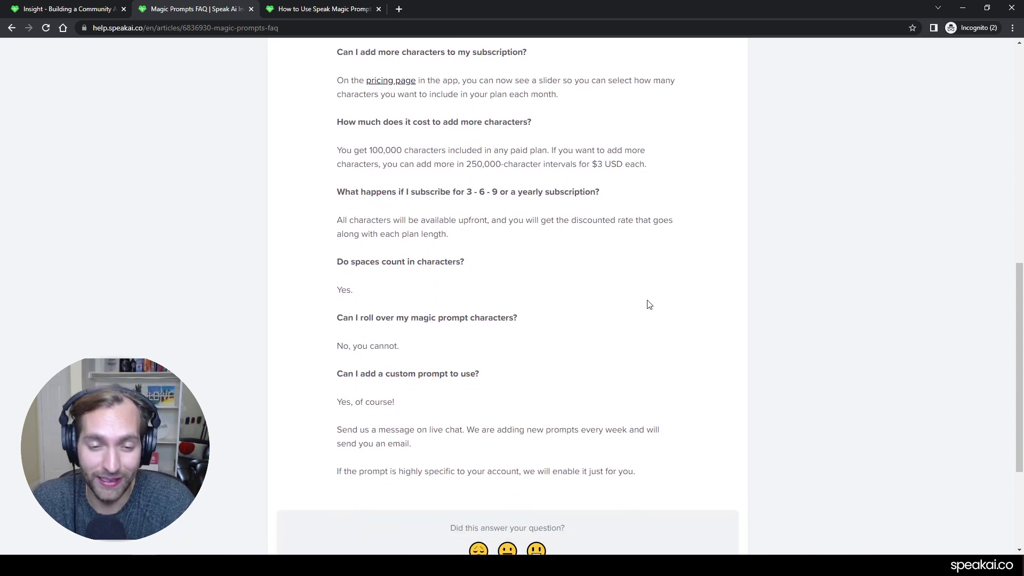
scroll(672, 292, down, 1)
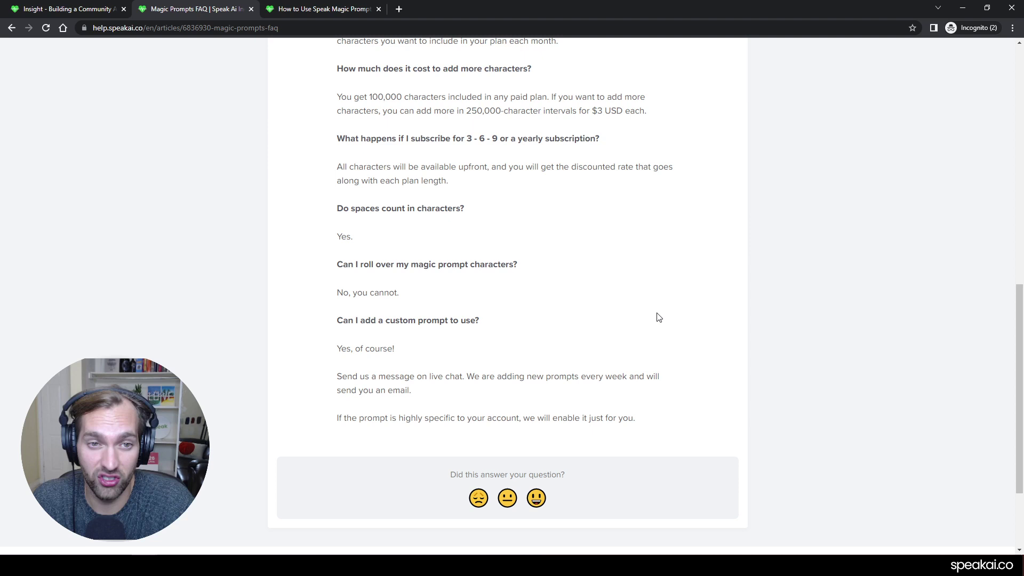
scroll(658, 317, up, 8)
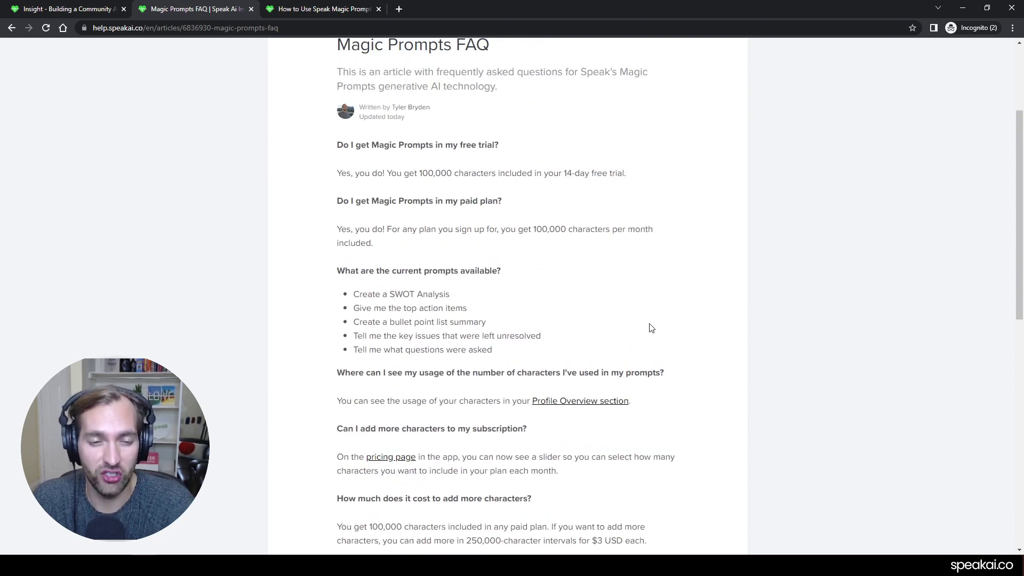
scroll(651, 328, up, 1)
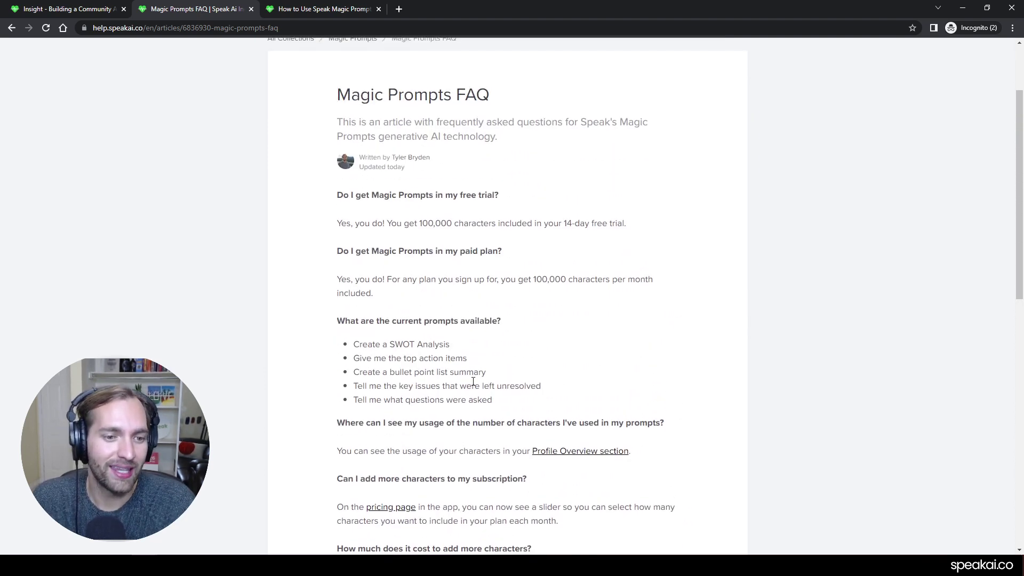
Read the How to Use Speak Magic Prompts guide, then return to the bullet summary results.
click(288, 9)
click(708, 225)
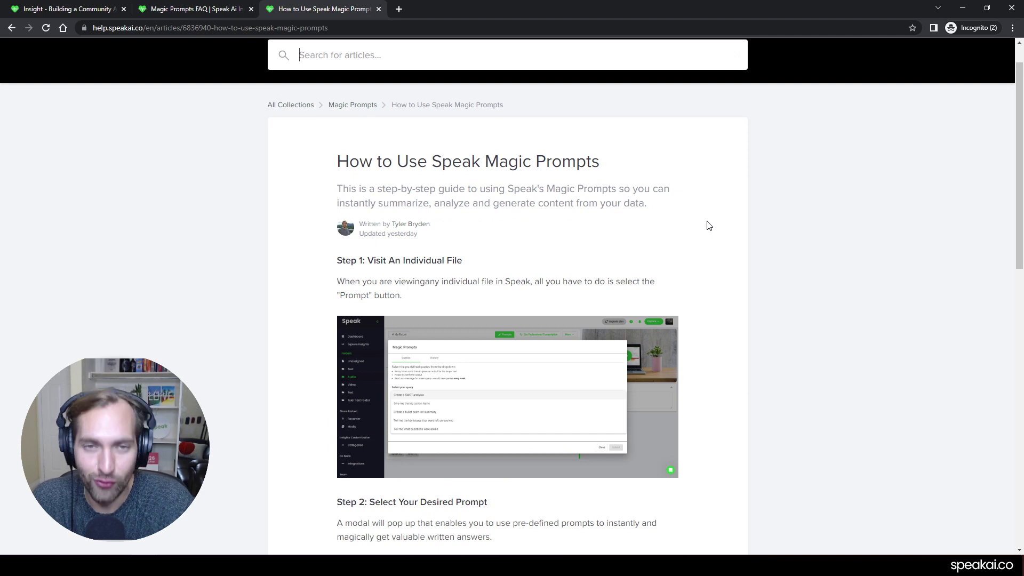
scroll(708, 226, down, 2)
scroll(708, 225, down, 2)
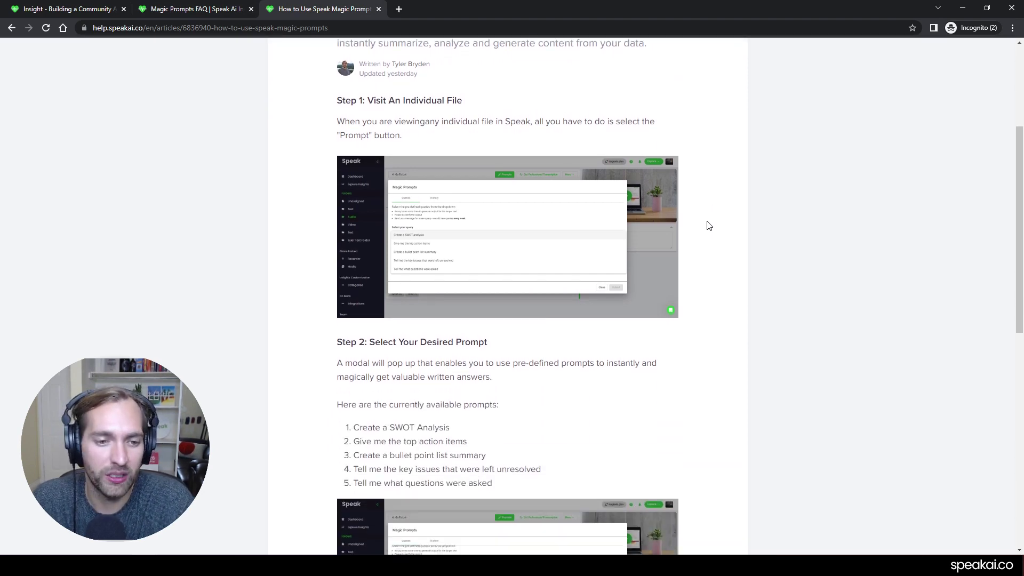
scroll(735, 284, down, 7)
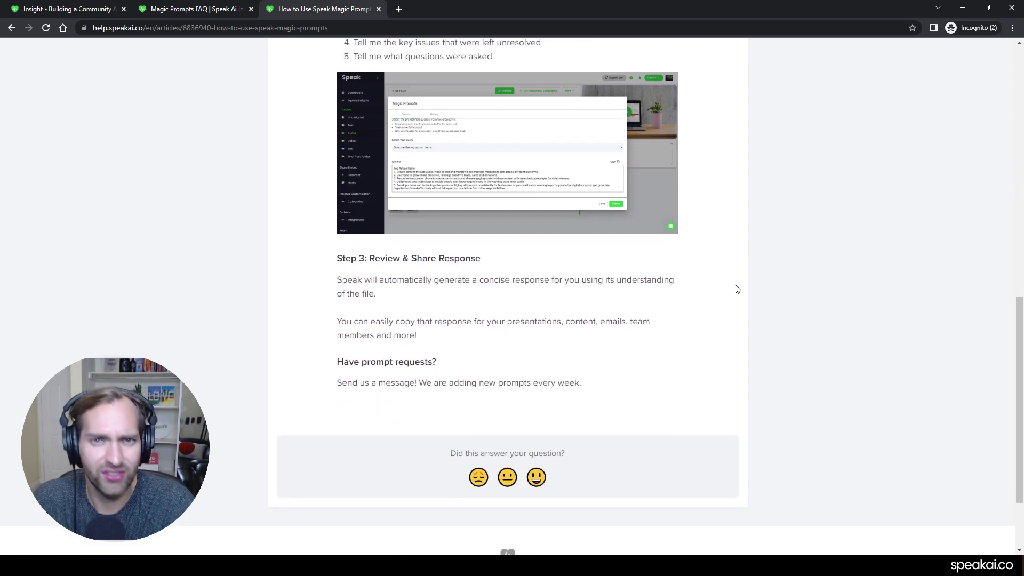
scroll(734, 286, up, 8)
scroll(740, 284, up, 3)
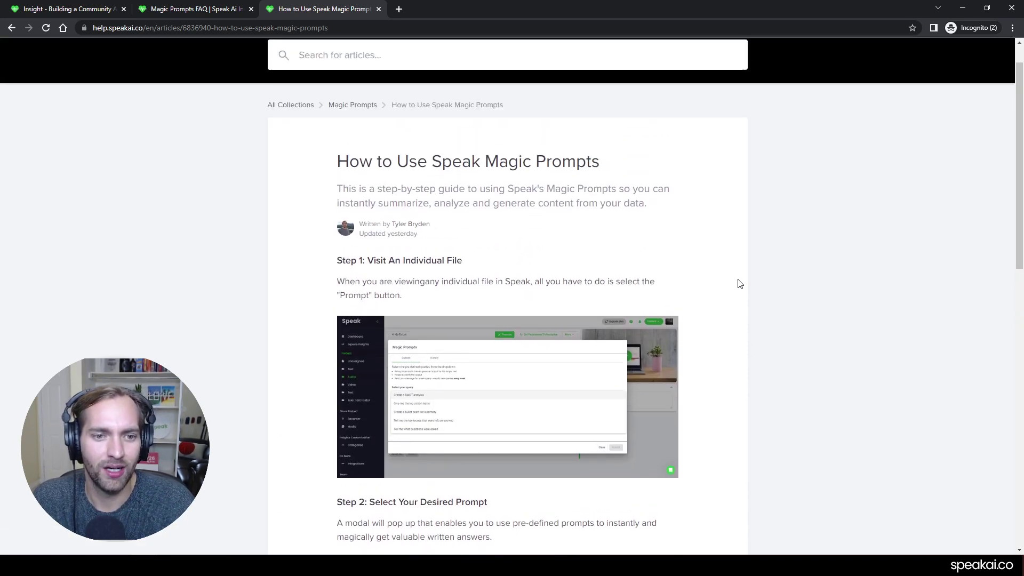
scroll(740, 283, down, 2)
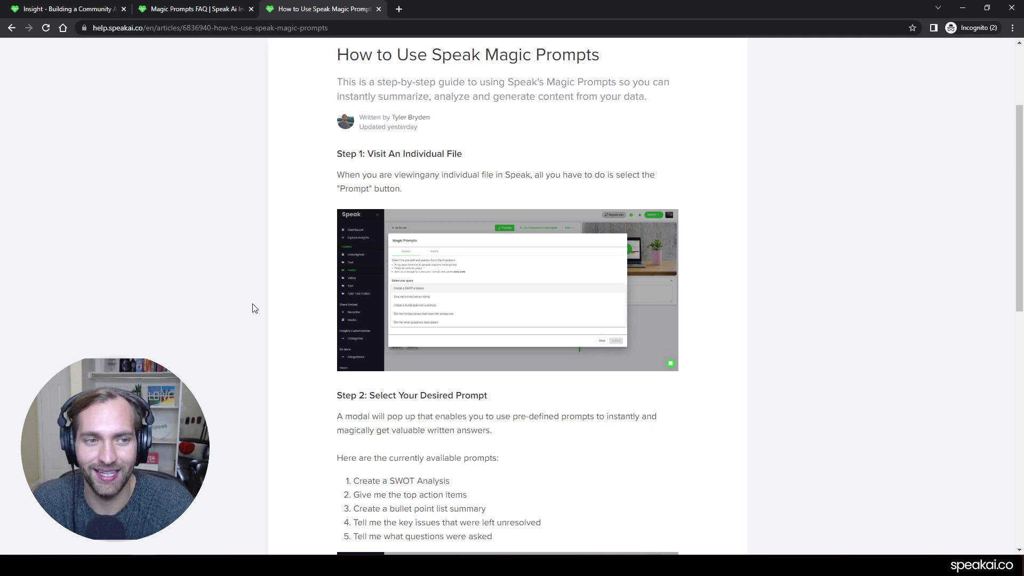
click(197, 8)
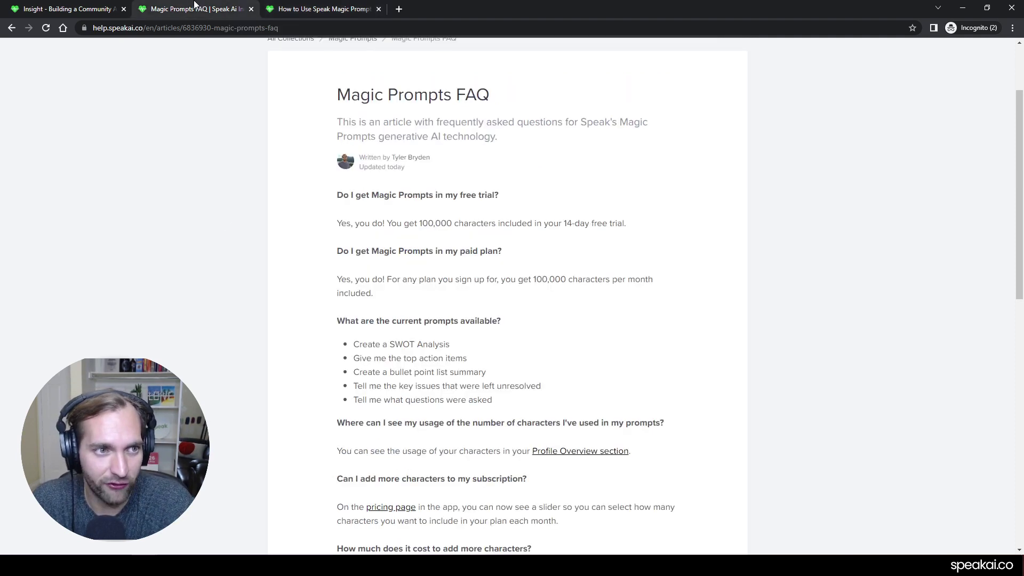
click(65, 8)
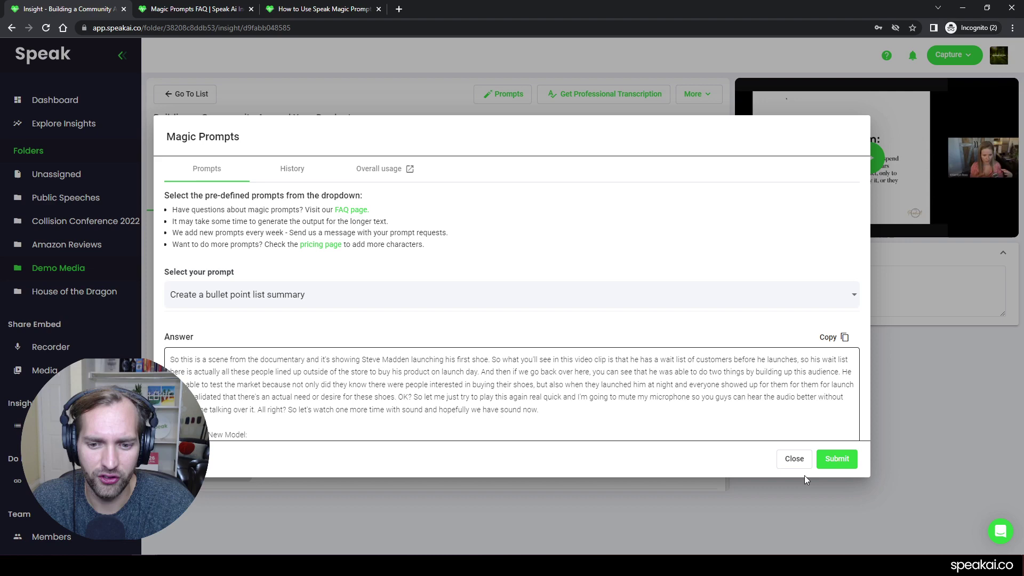
Close the Magic Prompts results and look at the file's transcript before returning to Insights.
click(794, 459)
scroll(465, 339, up, 5)
scroll(472, 357, down, 2)
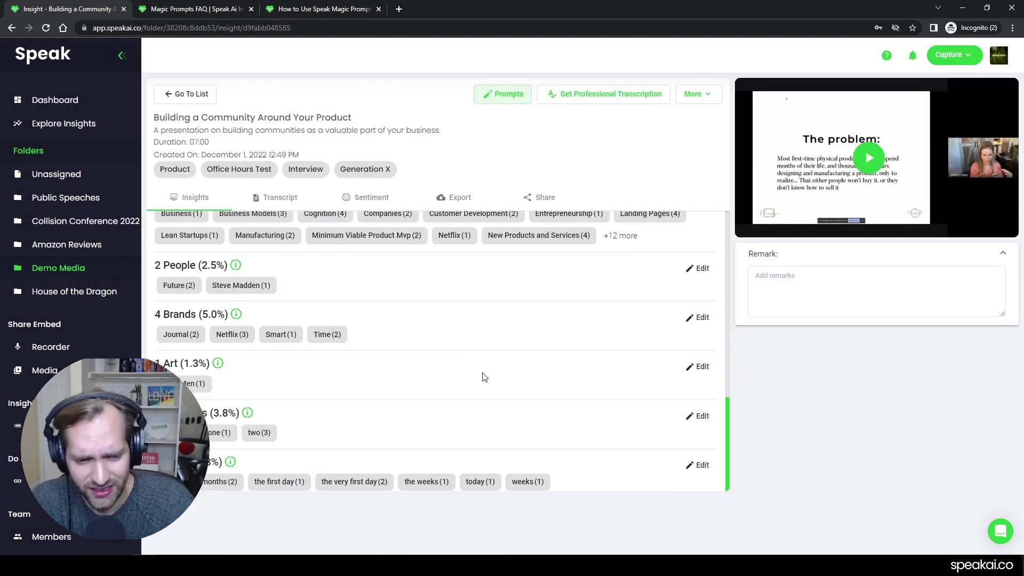
scroll(482, 375, up, 6)
click(288, 200)
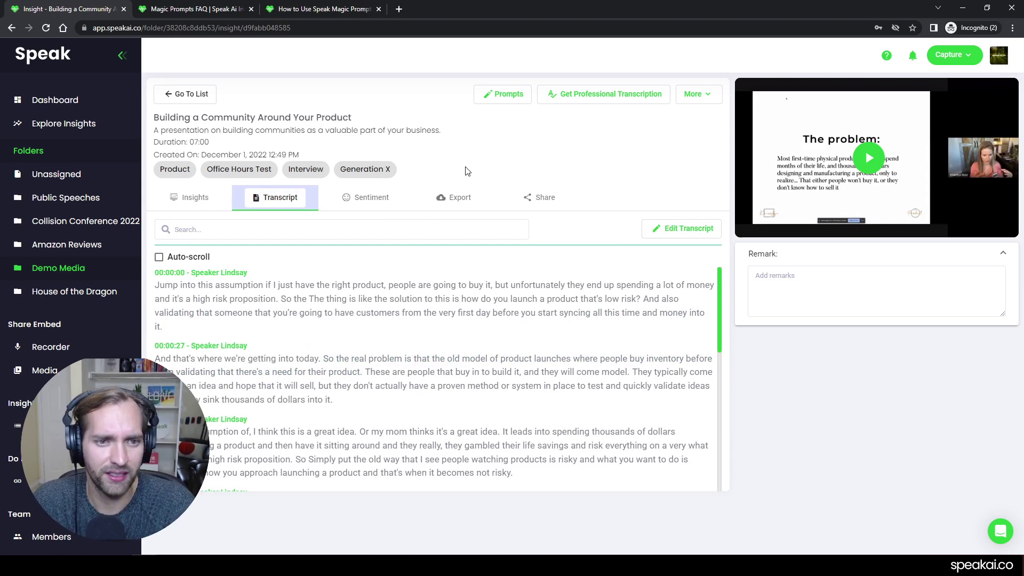
click(190, 197)
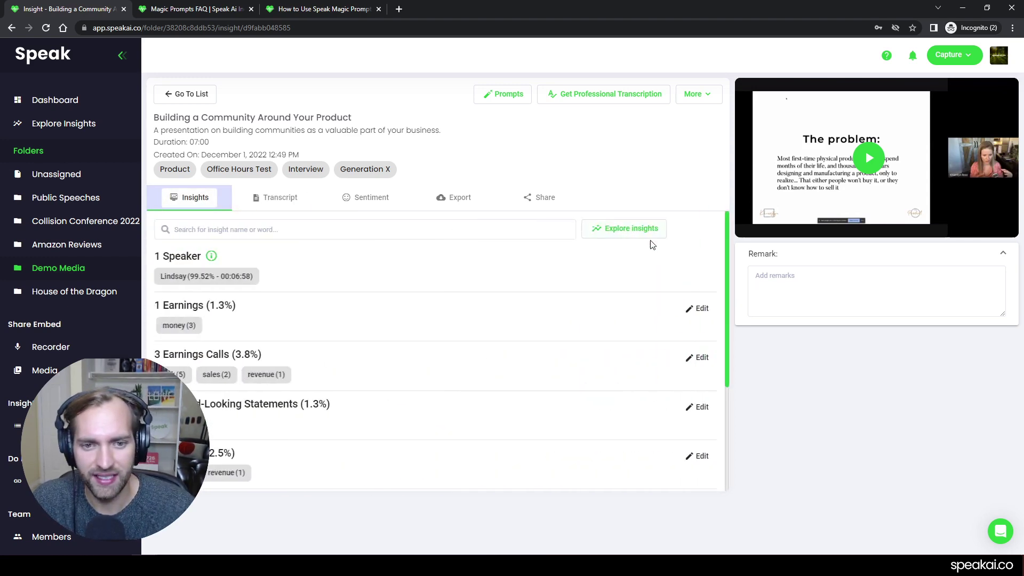
View the Explore Insights analysis, then reopen the Building a Community file from Demo Media.
click(650, 232)
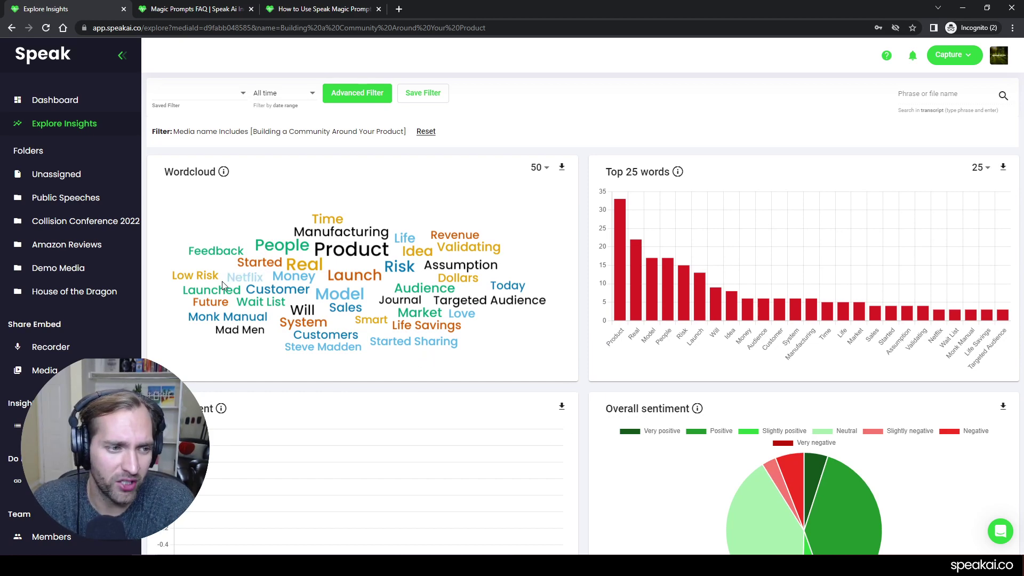
click(58, 267)
click(273, 280)
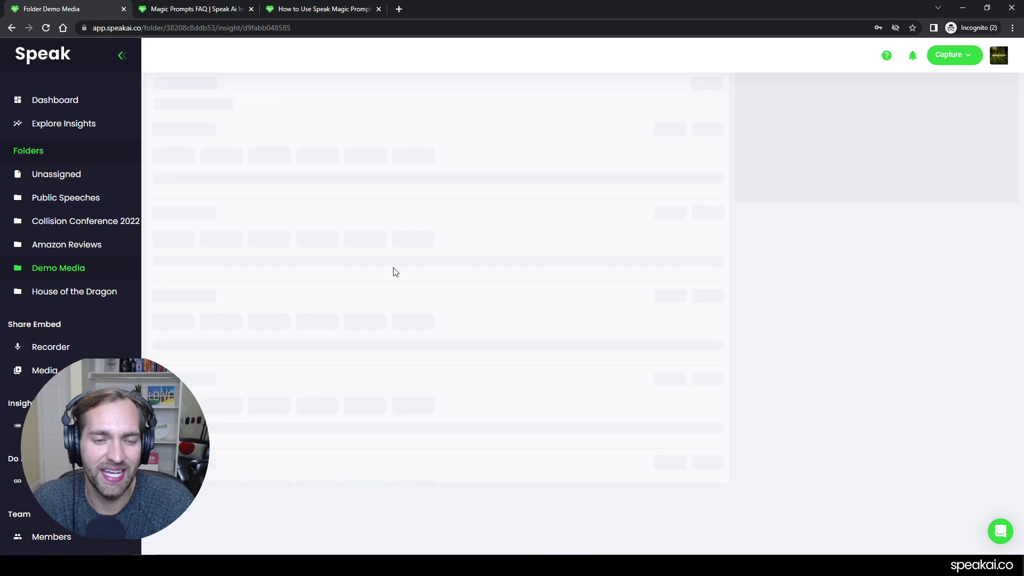
Run the 'Tell me what questions were asked' Magic Prompt on the file.
click(505, 95)
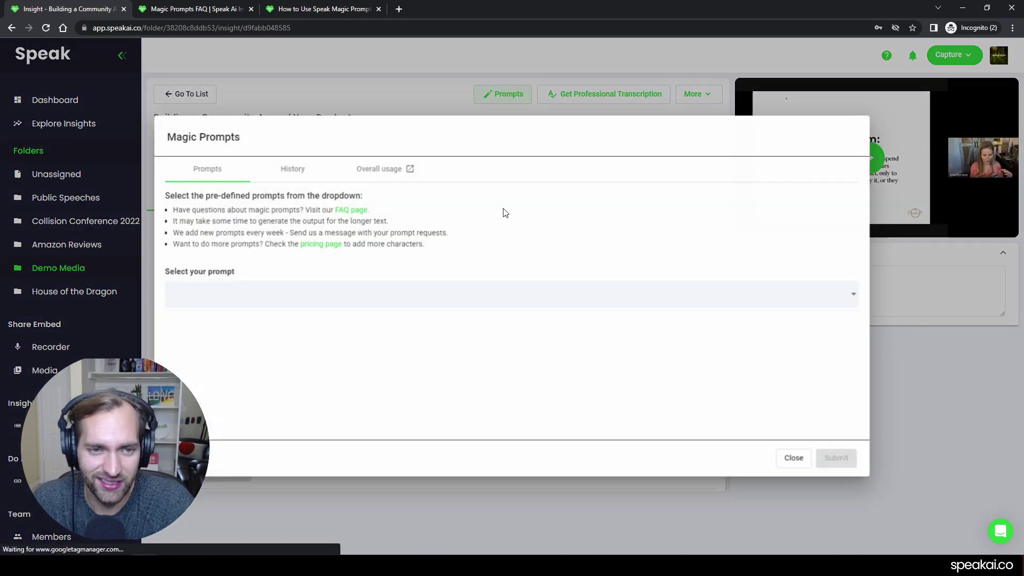
click(307, 300)
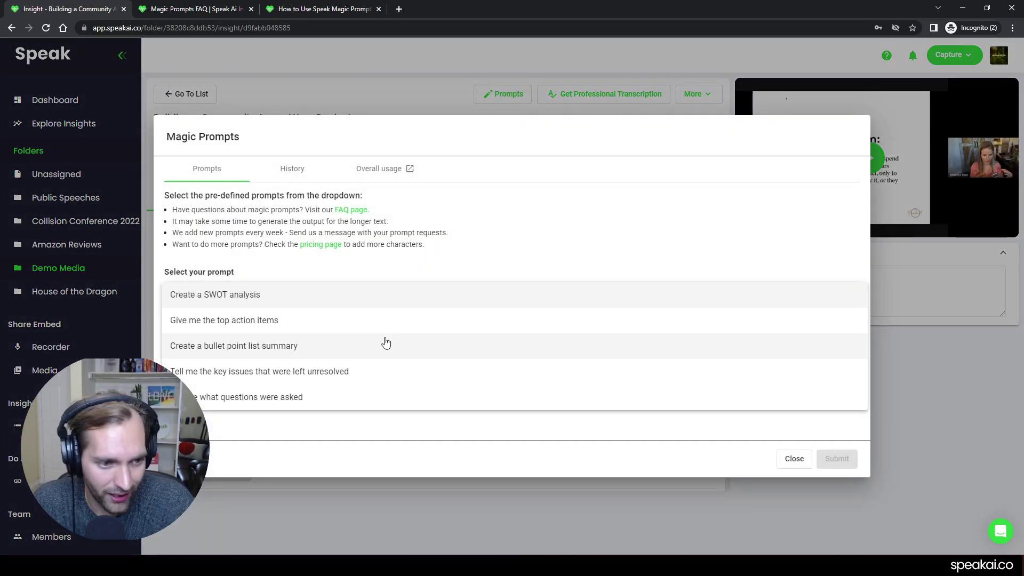
click(345, 395)
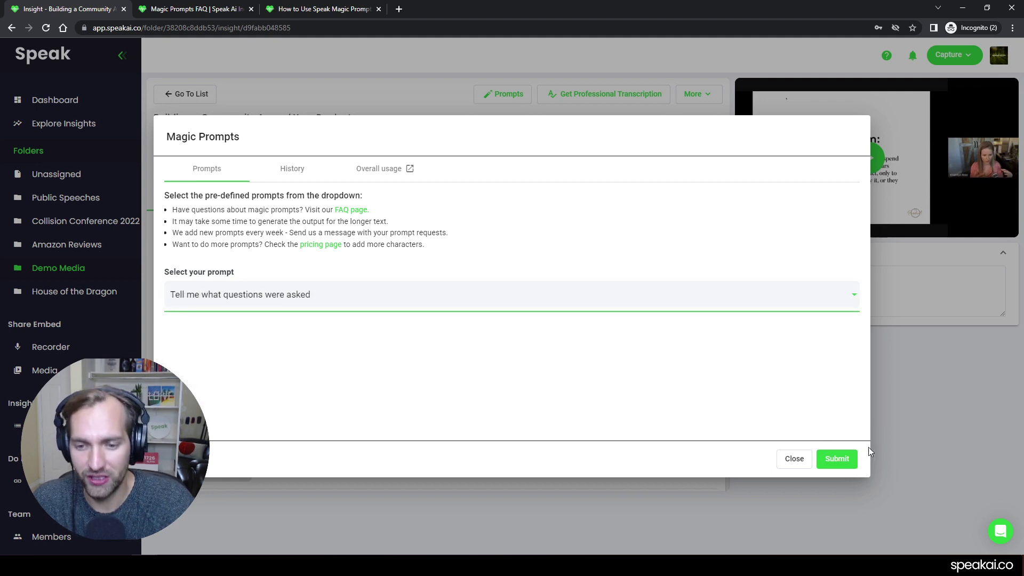
click(835, 451)
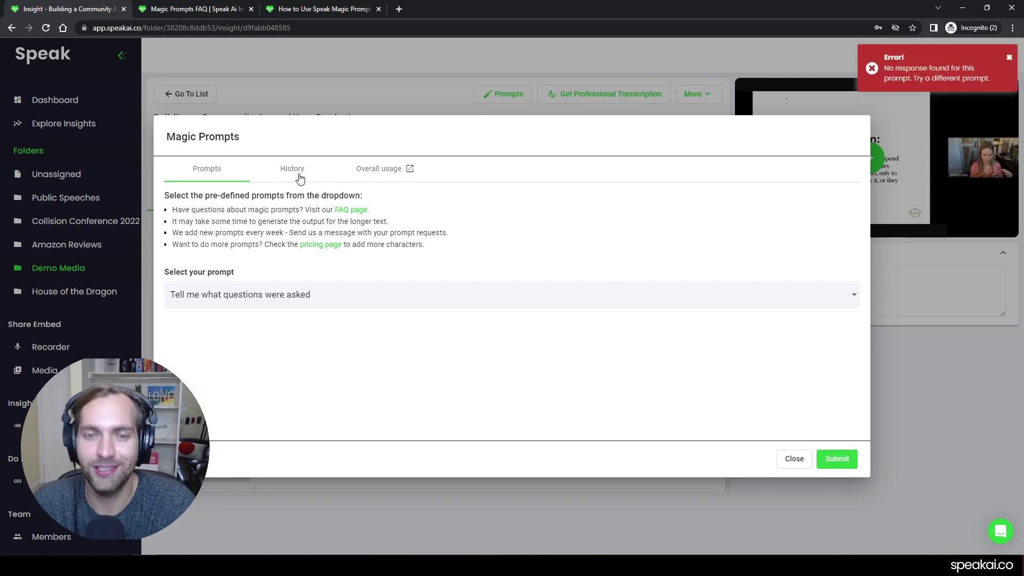
Review the Magic Prompts history and highlight the Benefits of New Model answer text.
click(300, 177)
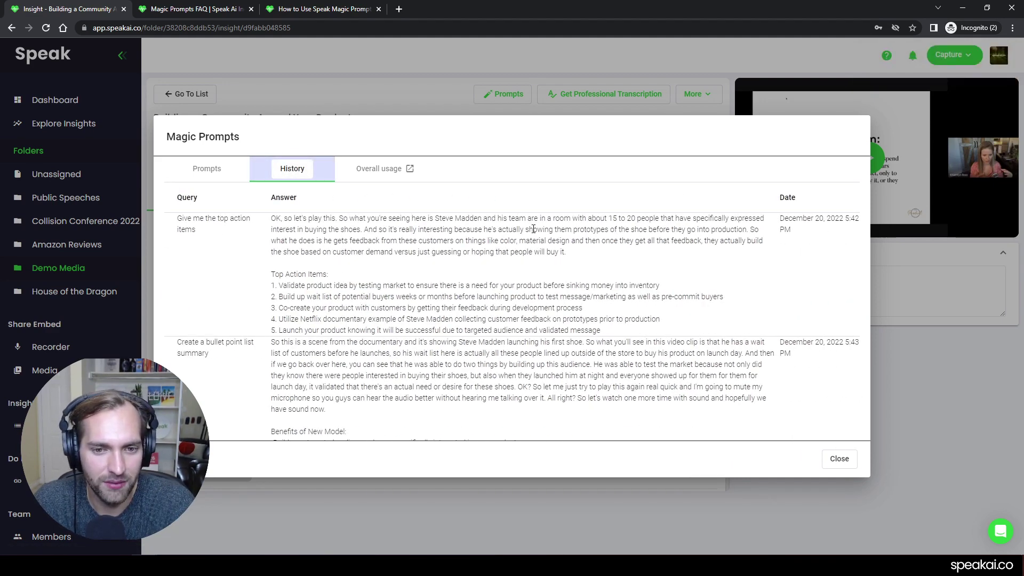
scroll(369, 278, down, 2)
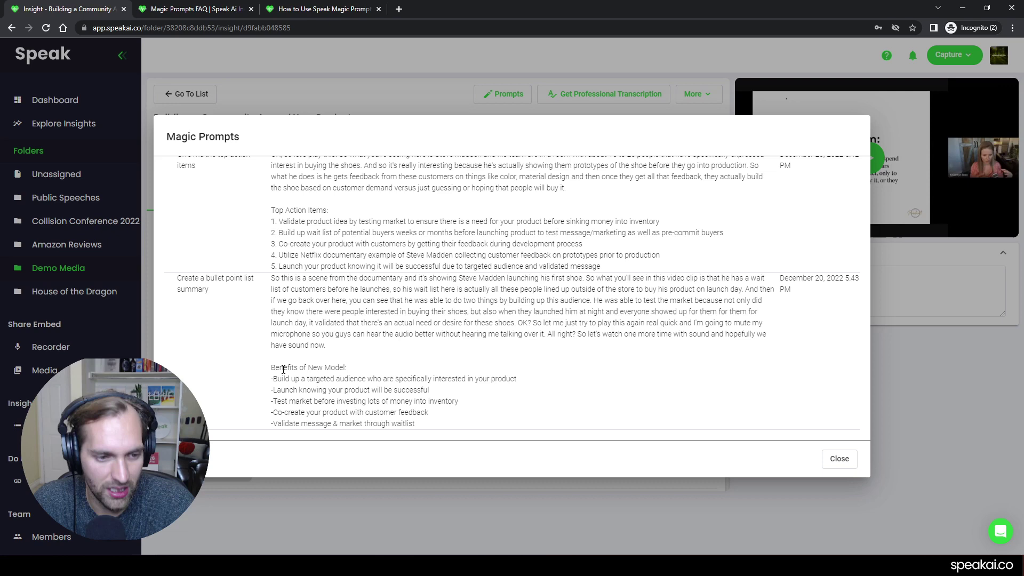
drag(263, 368, 464, 427)
scroll(458, 409, up, 2)
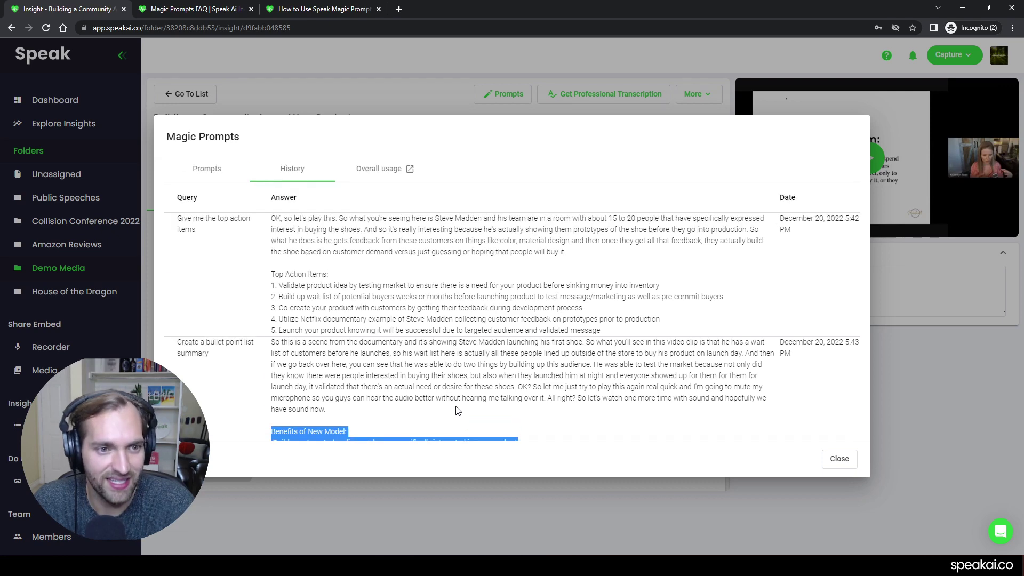
Check the Magic Prompt statistics on the usage page, highlighting the 100,000 available characters, then open the account menu.
click(392, 169)
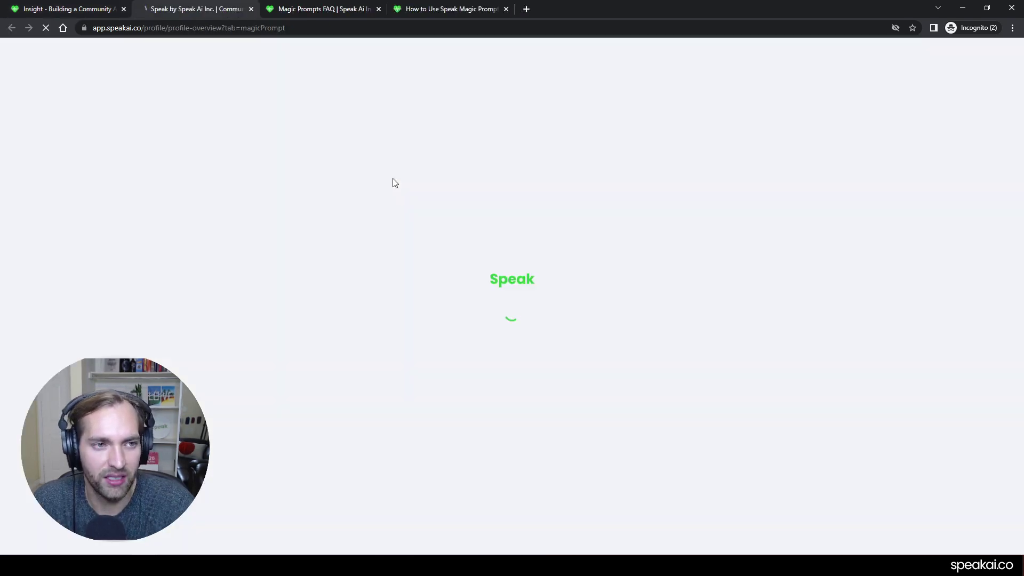
scroll(394, 181, down, 3)
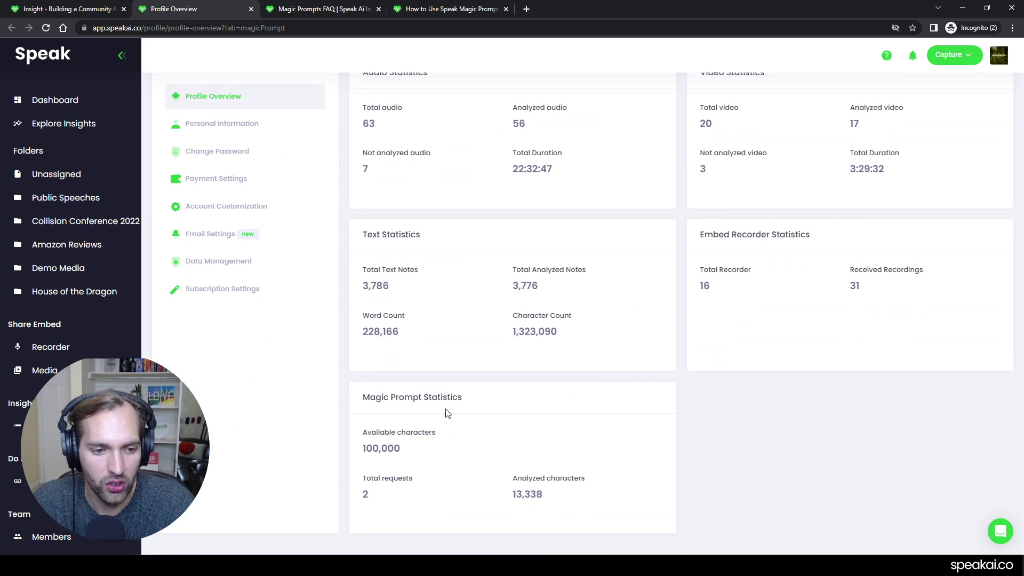
drag(358, 405, 490, 408)
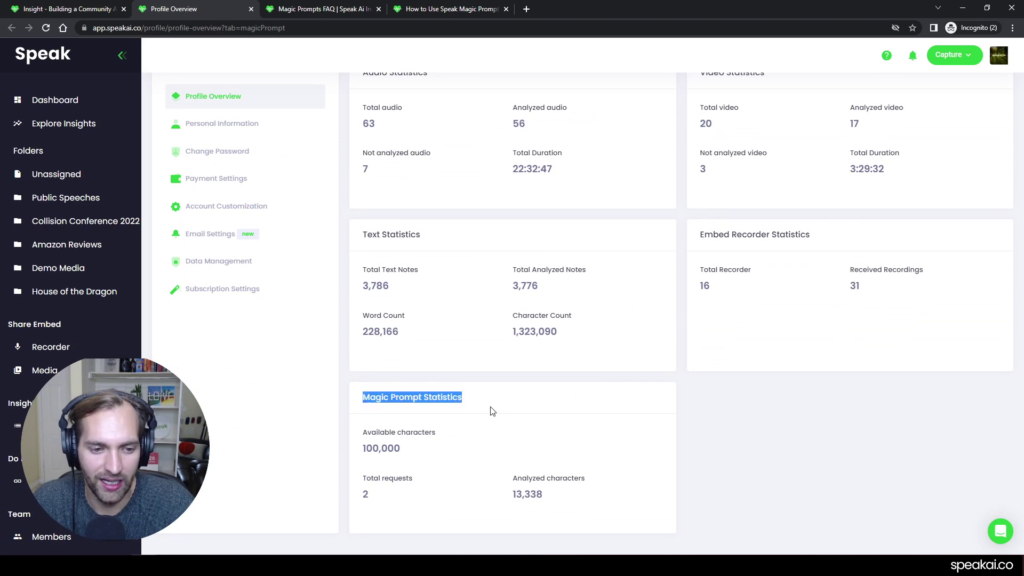
click(705, 444)
drag(362, 446, 426, 458)
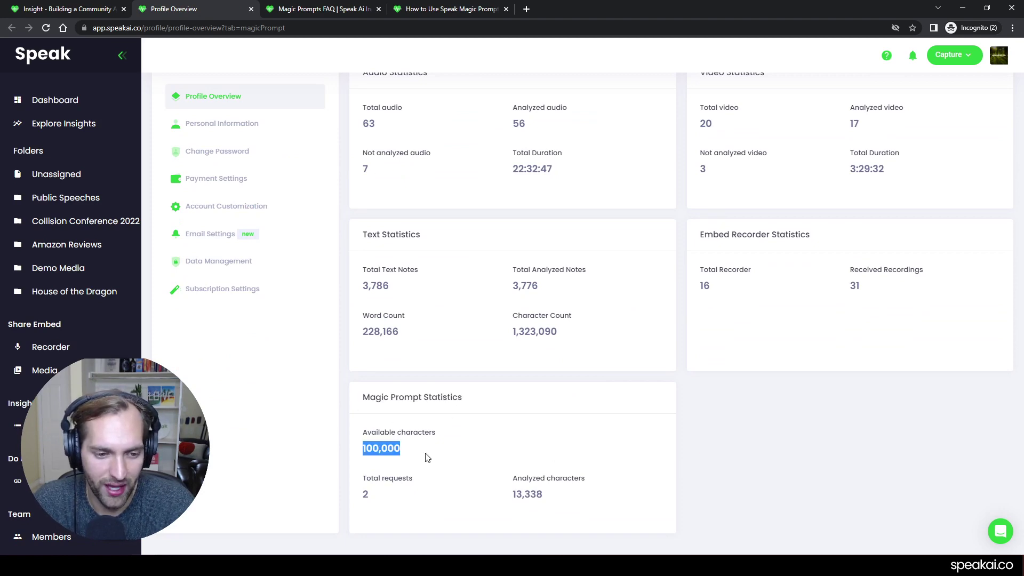
click(461, 456)
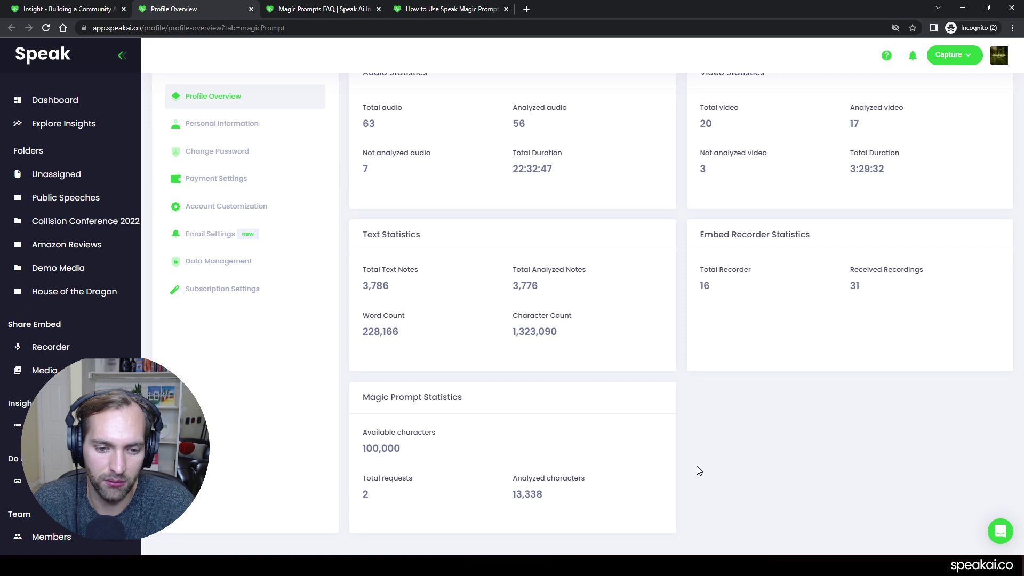
scroll(883, 384, up, 3)
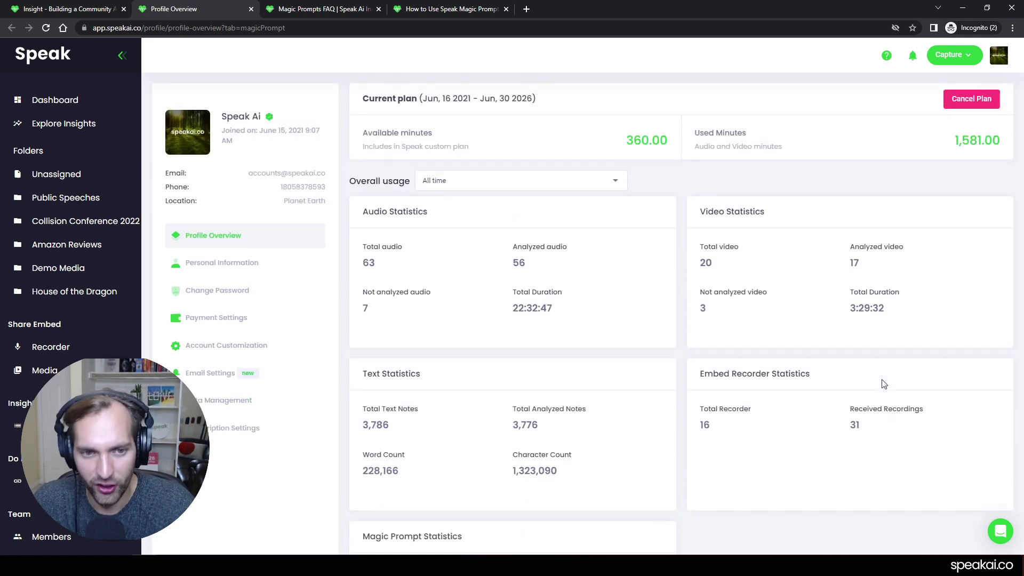
click(1006, 64)
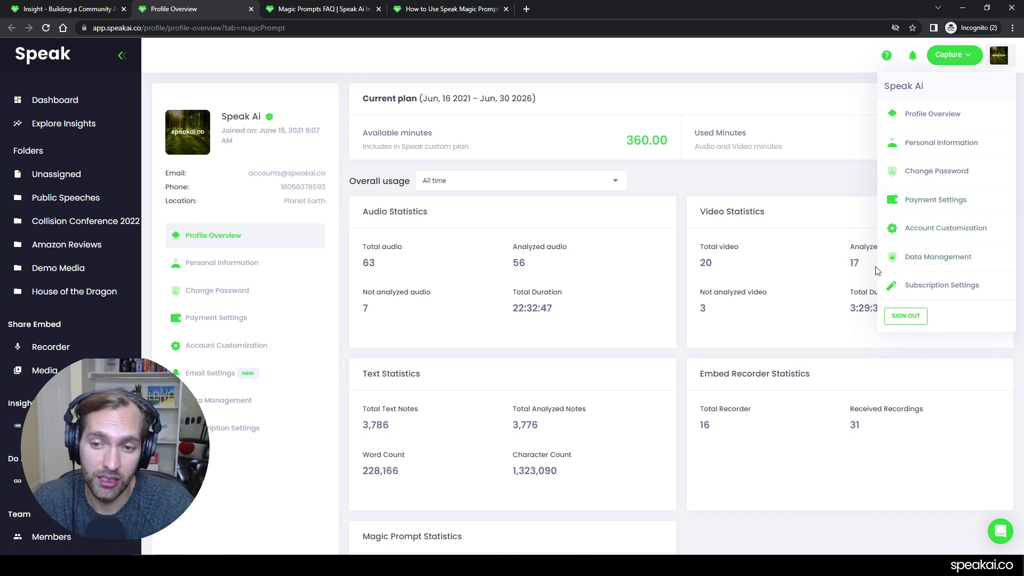
On the pricing page, raise additional Magic prompt characters to 1,000,000, making the custom plan $1512.
click(944, 285)
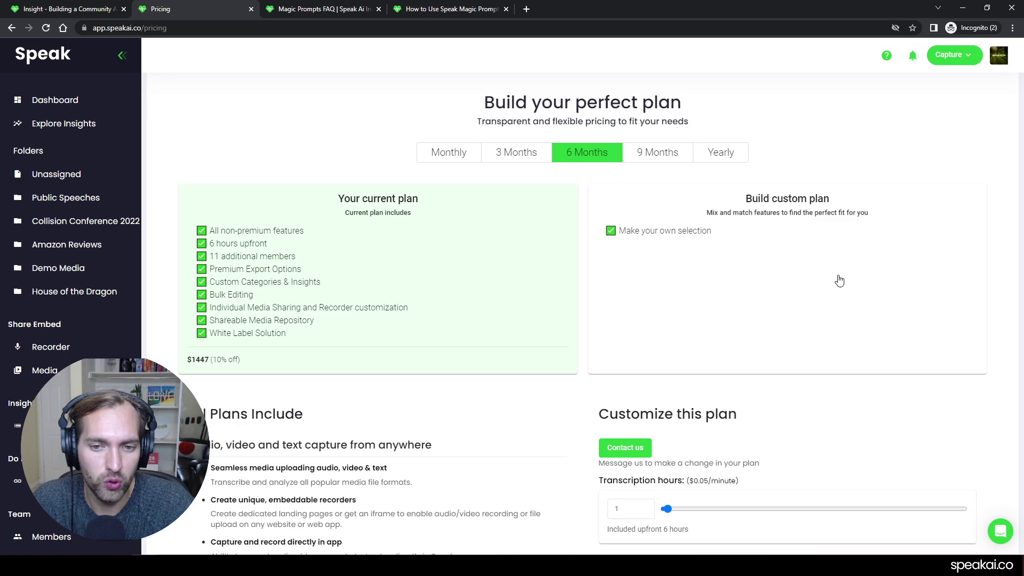
scroll(838, 291, down, 6)
scroll(688, 256, up, 1)
click(682, 292)
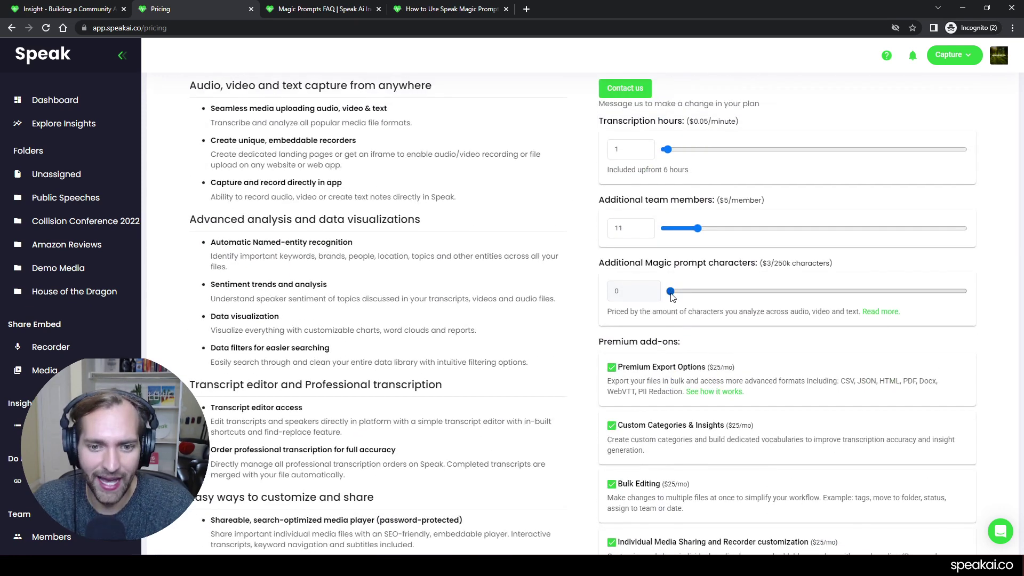
drag(680, 294, 724, 297)
scroll(799, 373, up, 2)
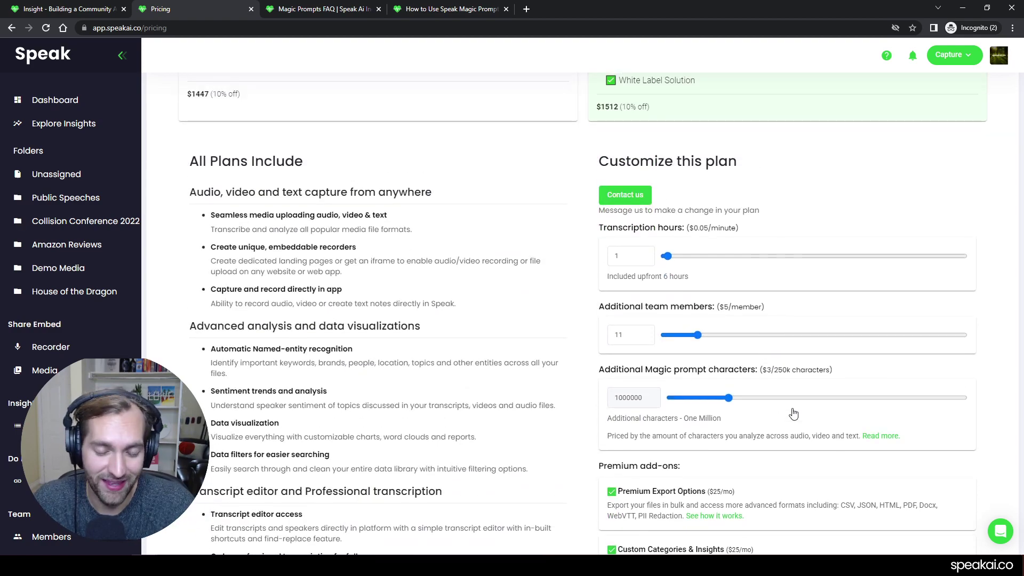
scroll(794, 414, down, 10)
scroll(784, 443, up, 13)
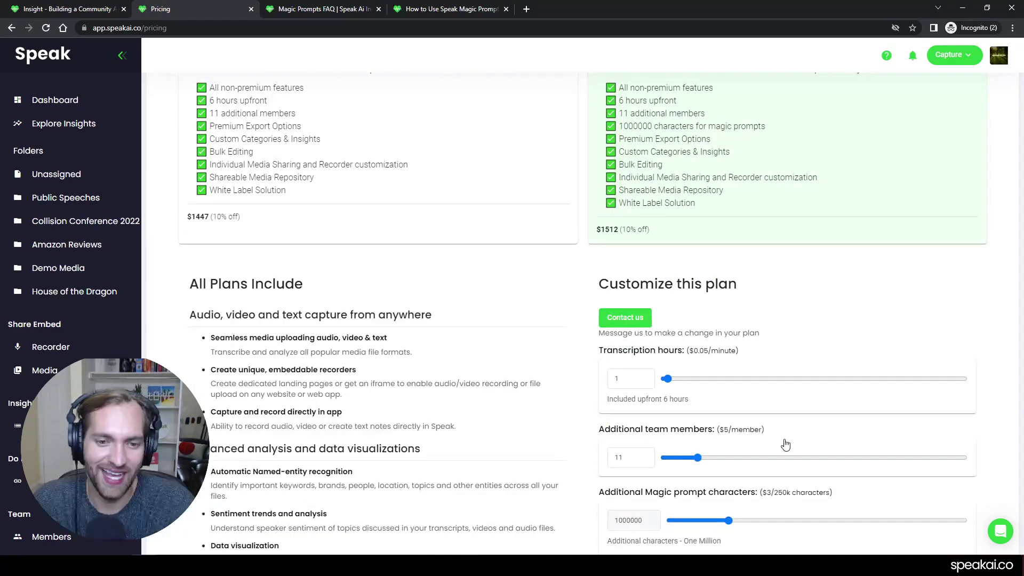
scroll(785, 444, up, 4)
scroll(784, 444, down, 6)
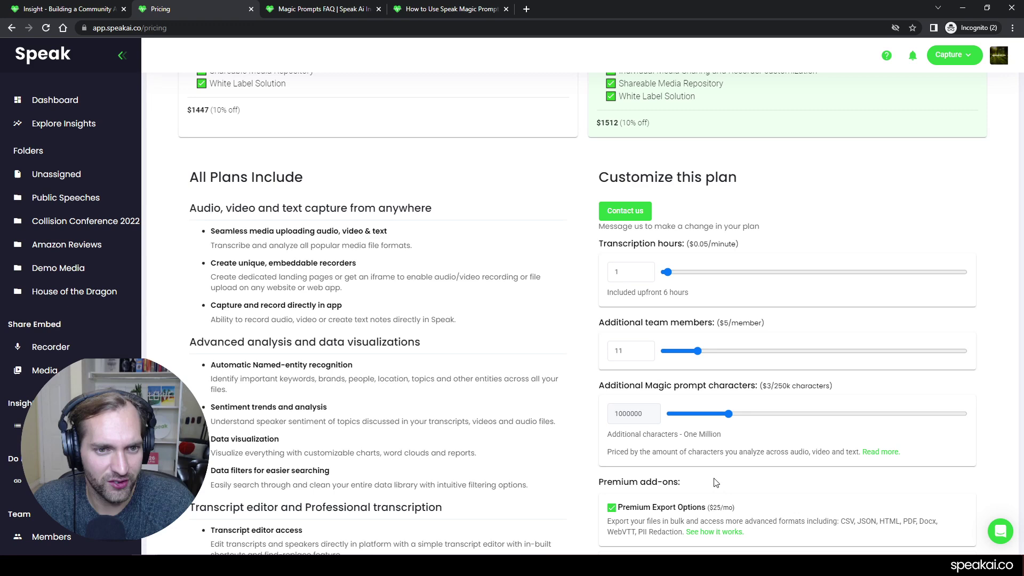
scroll(456, 315, up, 5)
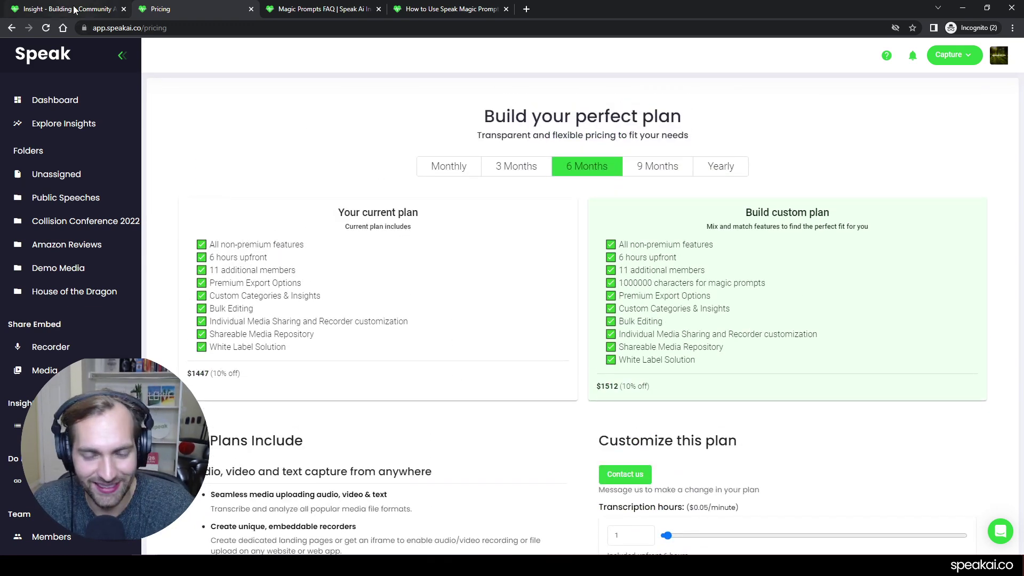
mouse_move(75, 10)
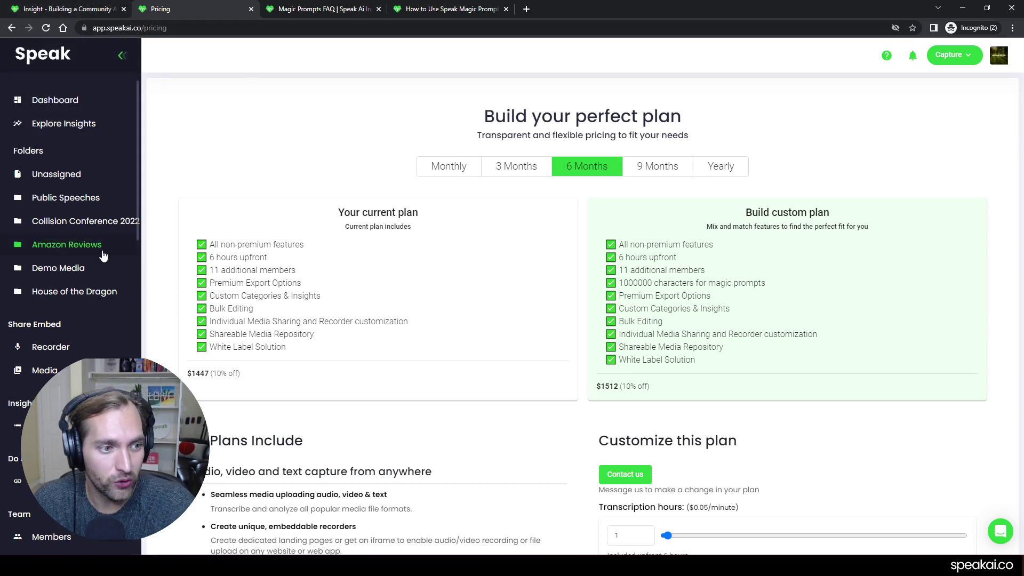
Open 'Building a Community Around Your Product' from Demo Media, review its Magic Prompts history, then close it.
click(89, 266)
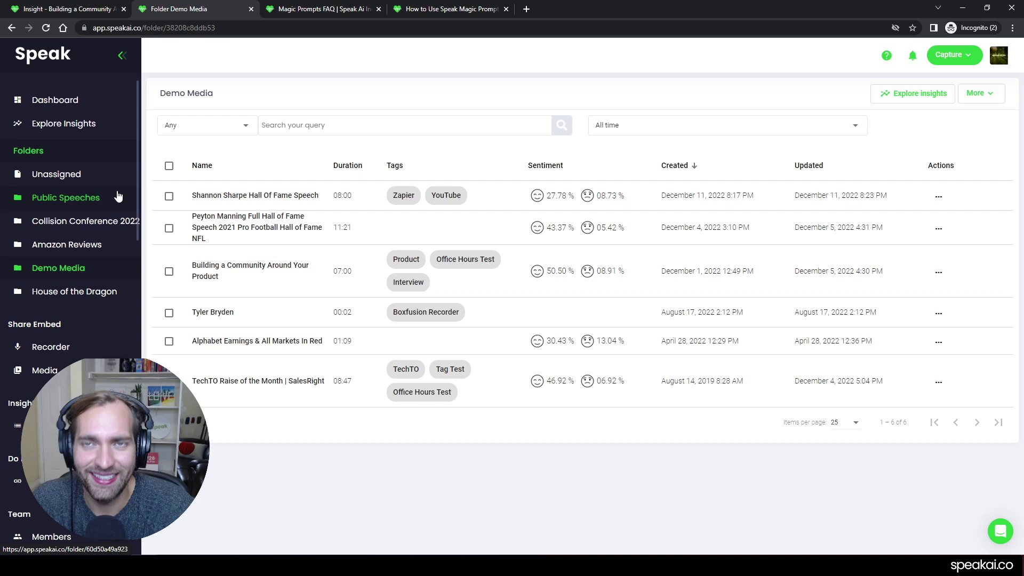
click(298, 291)
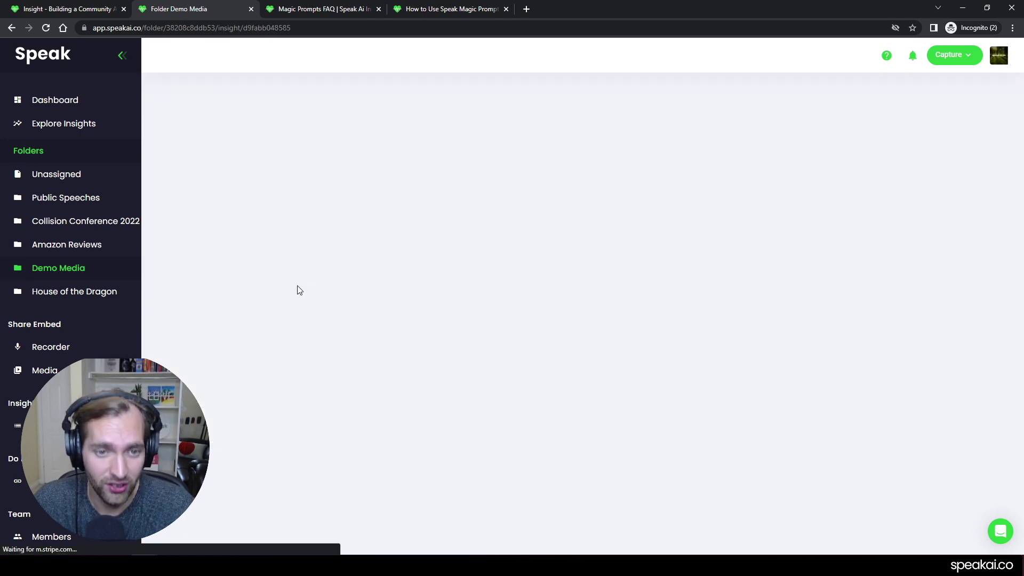
click(488, 94)
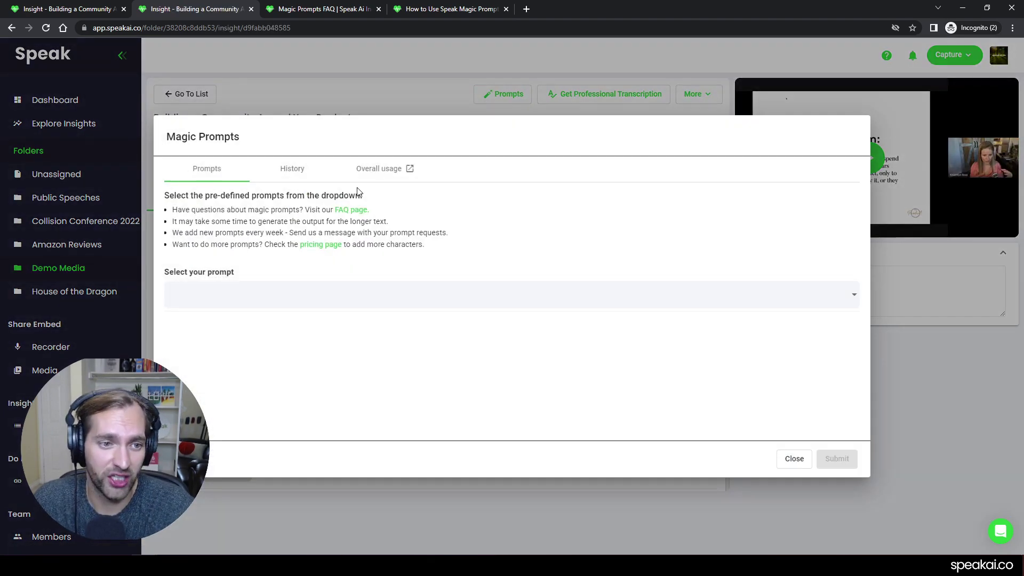
click(294, 175)
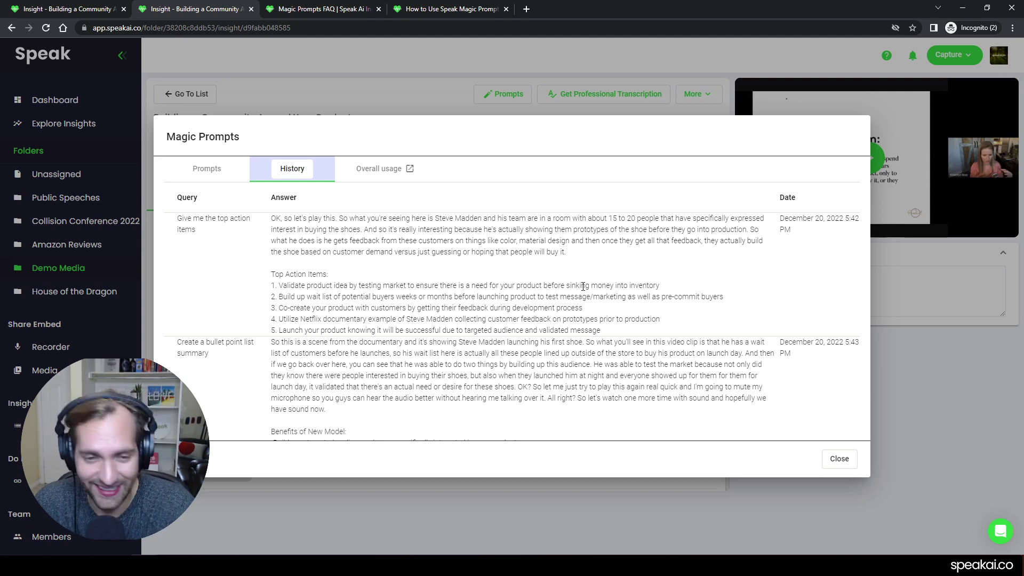
scroll(583, 287, down, 2)
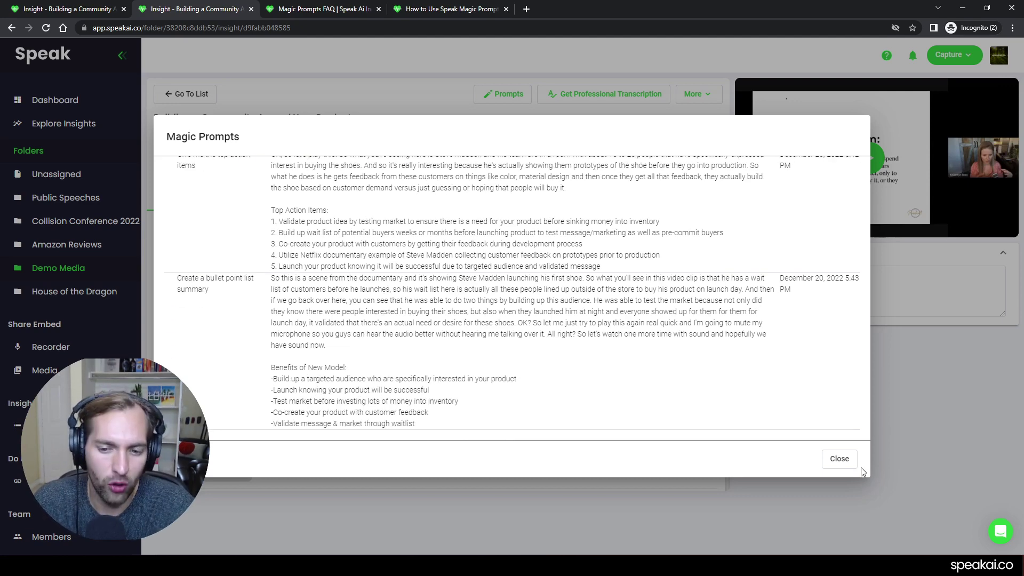
click(850, 459)
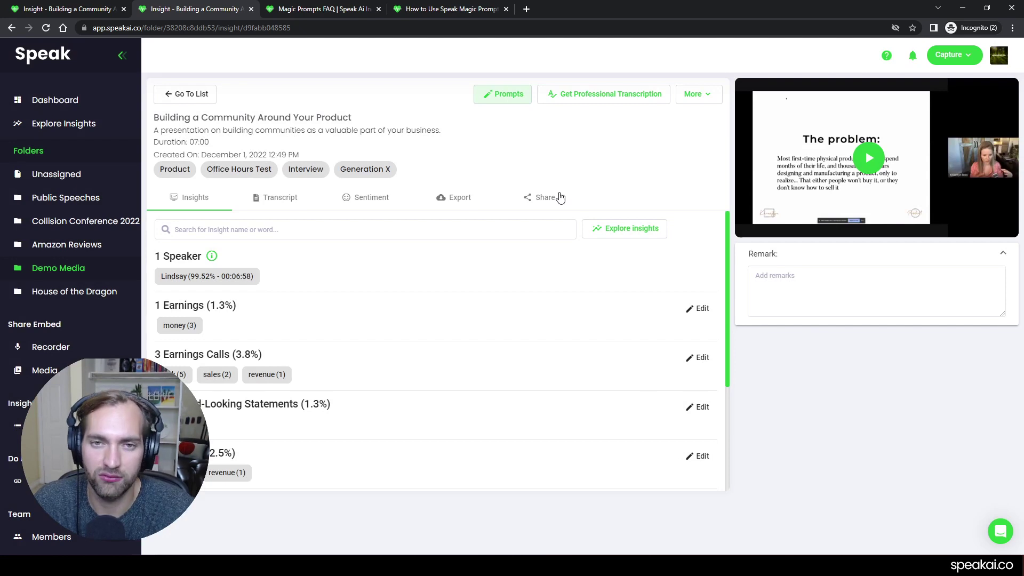